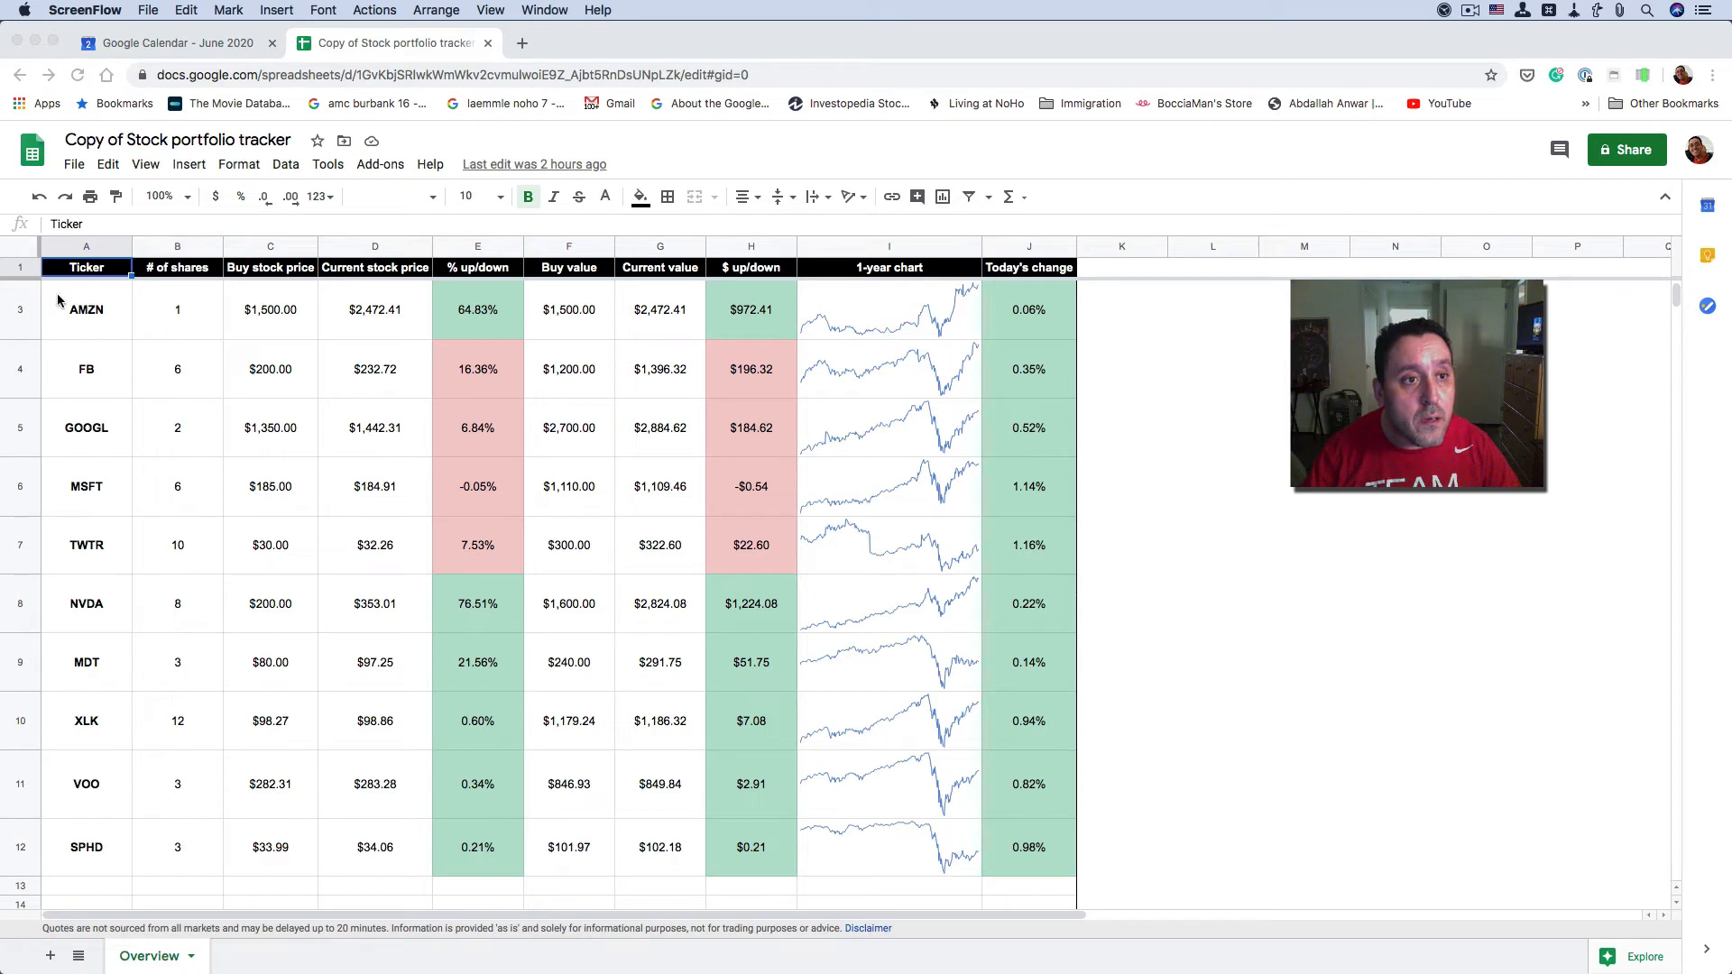
- Review the AMZN row's ticker, share count, buy stock price, current stock price and % up/down cells and their formulas
click(101, 336)
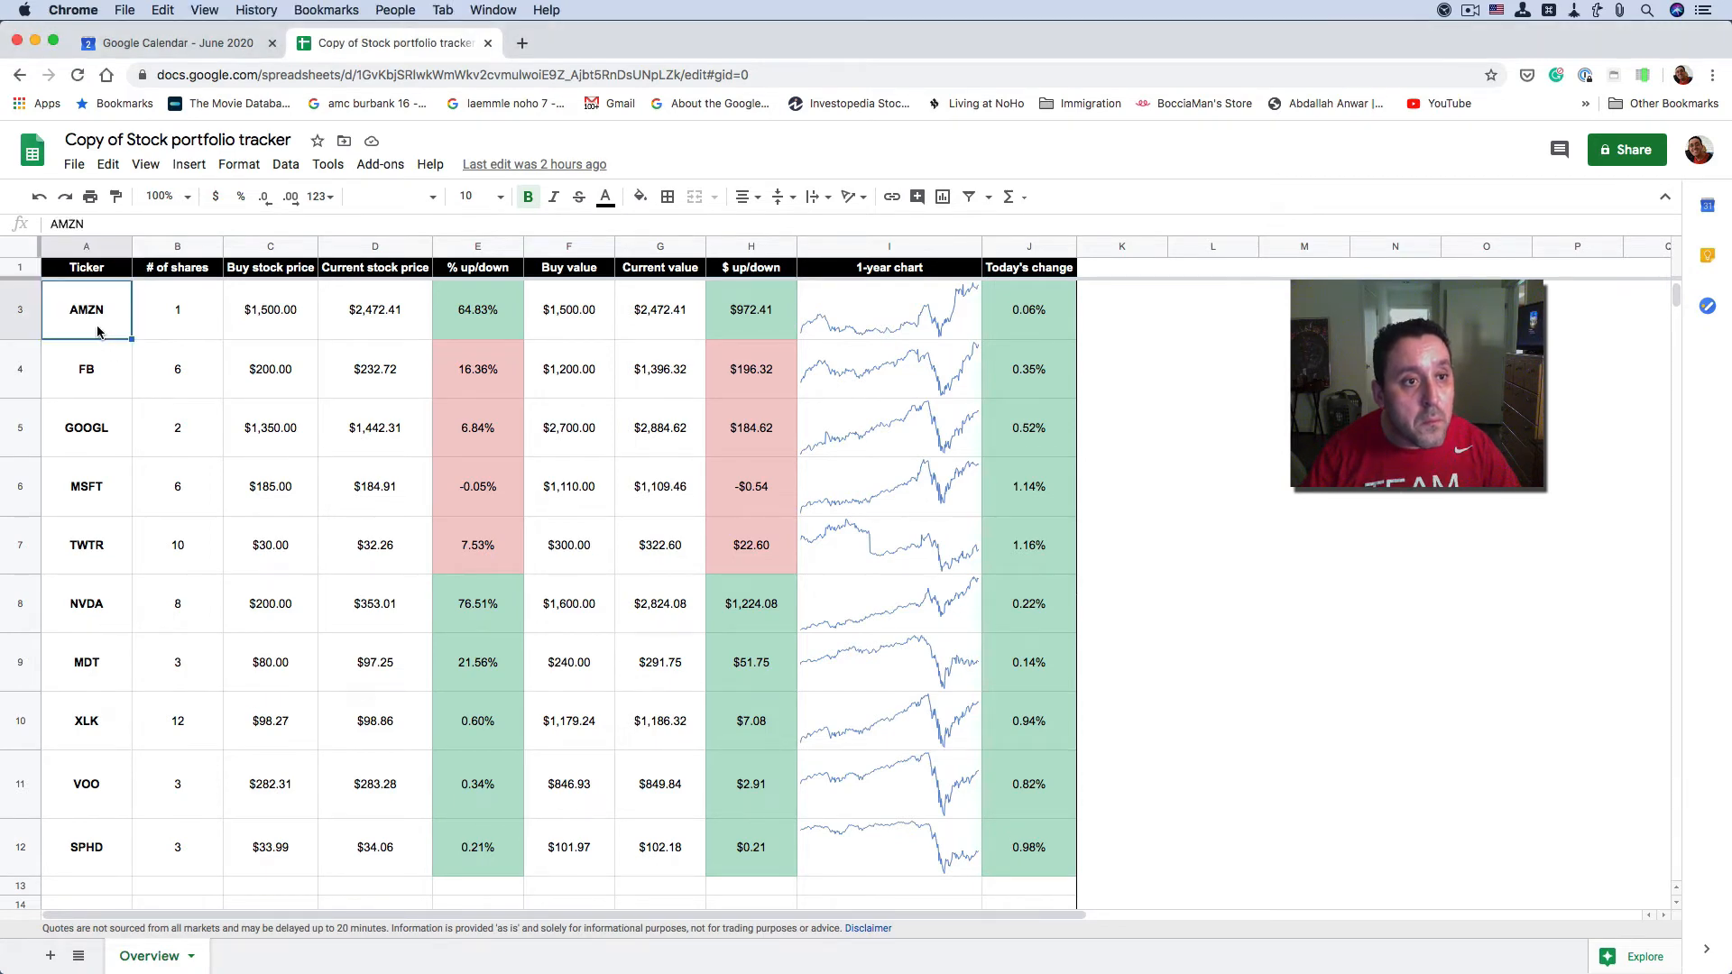
key(Down)
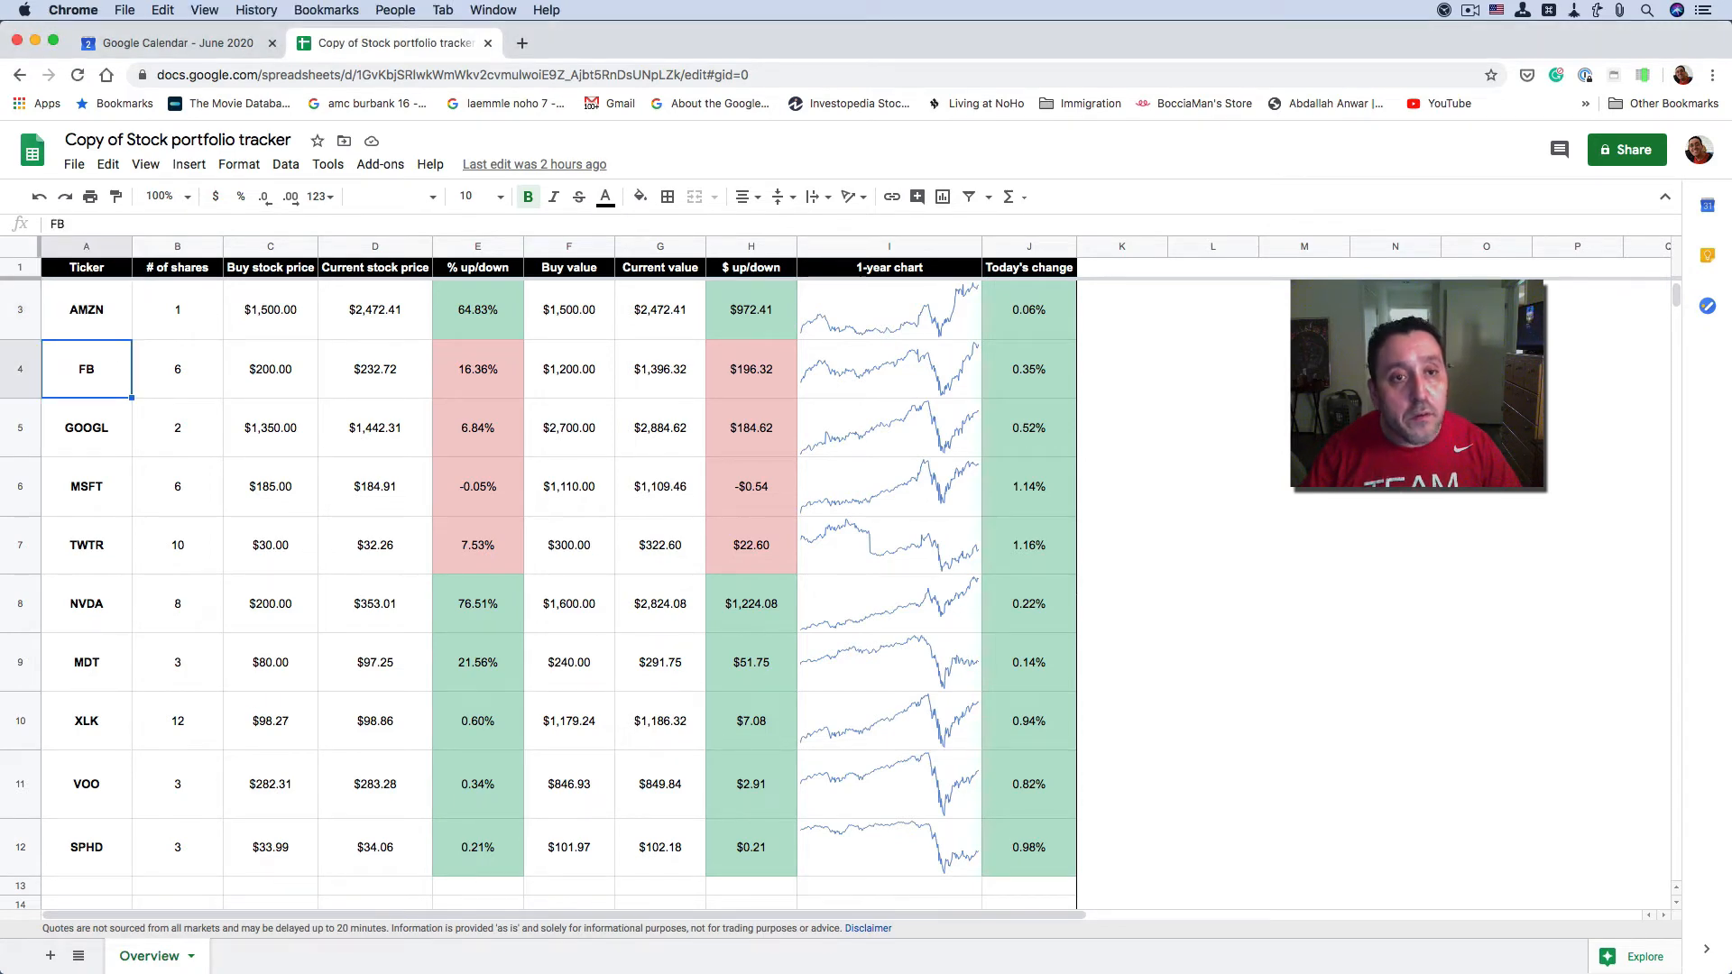
key(Up)
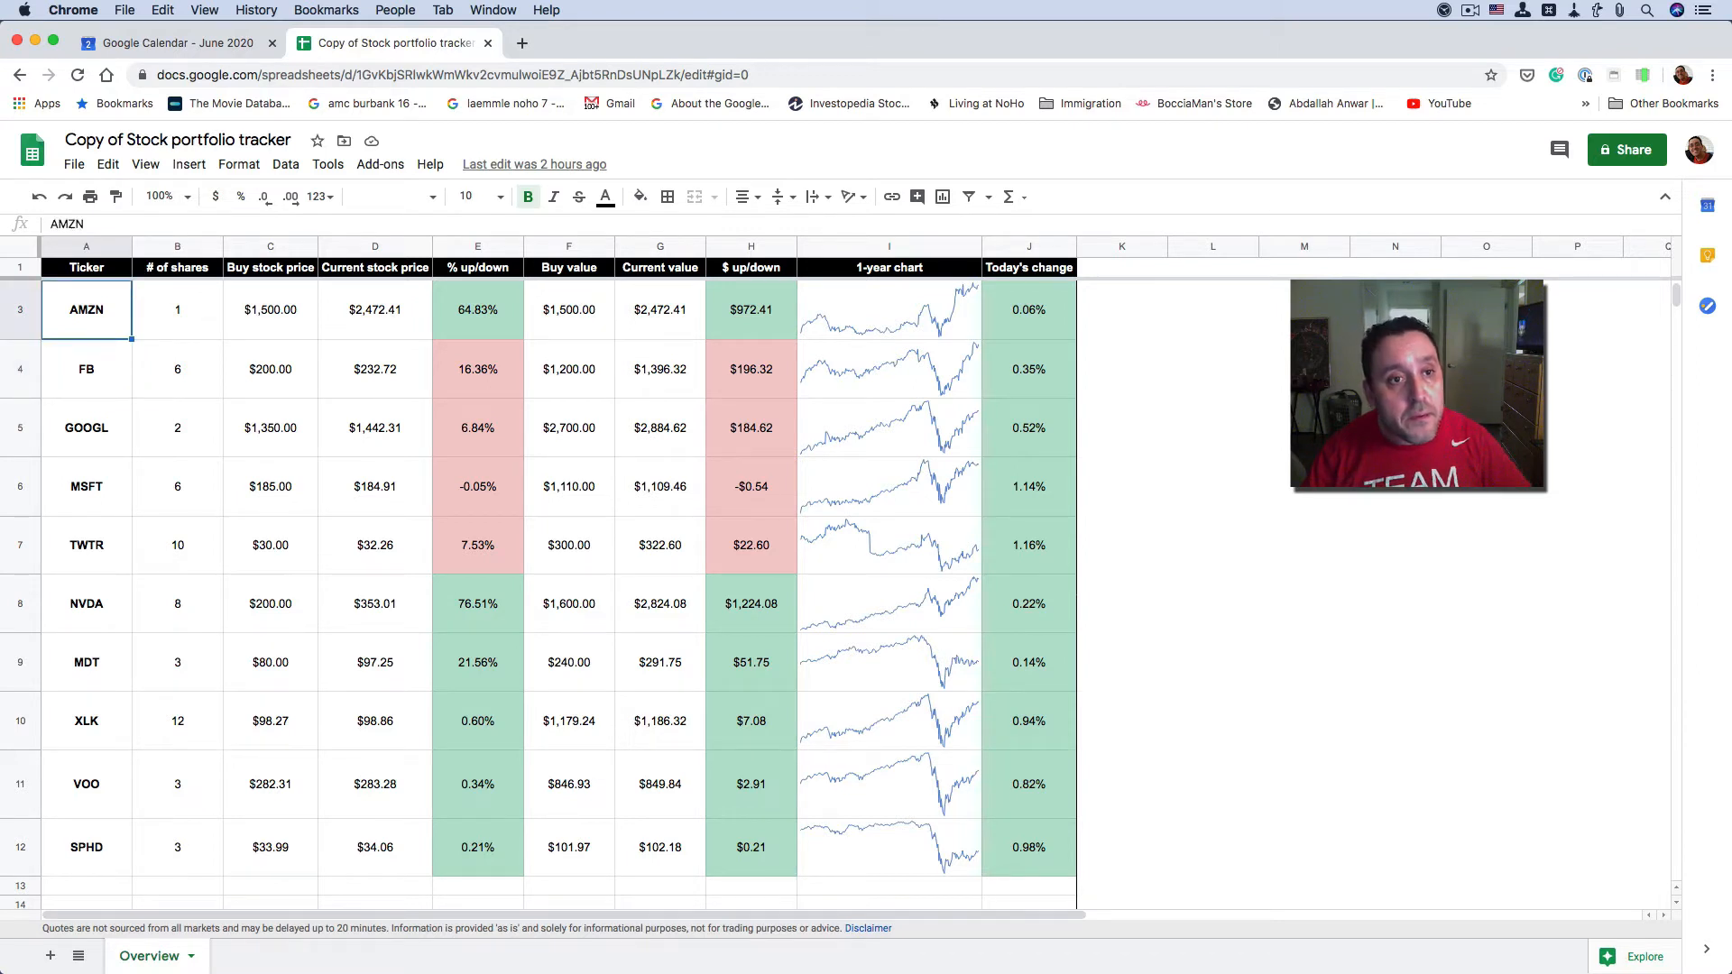
key(Down)
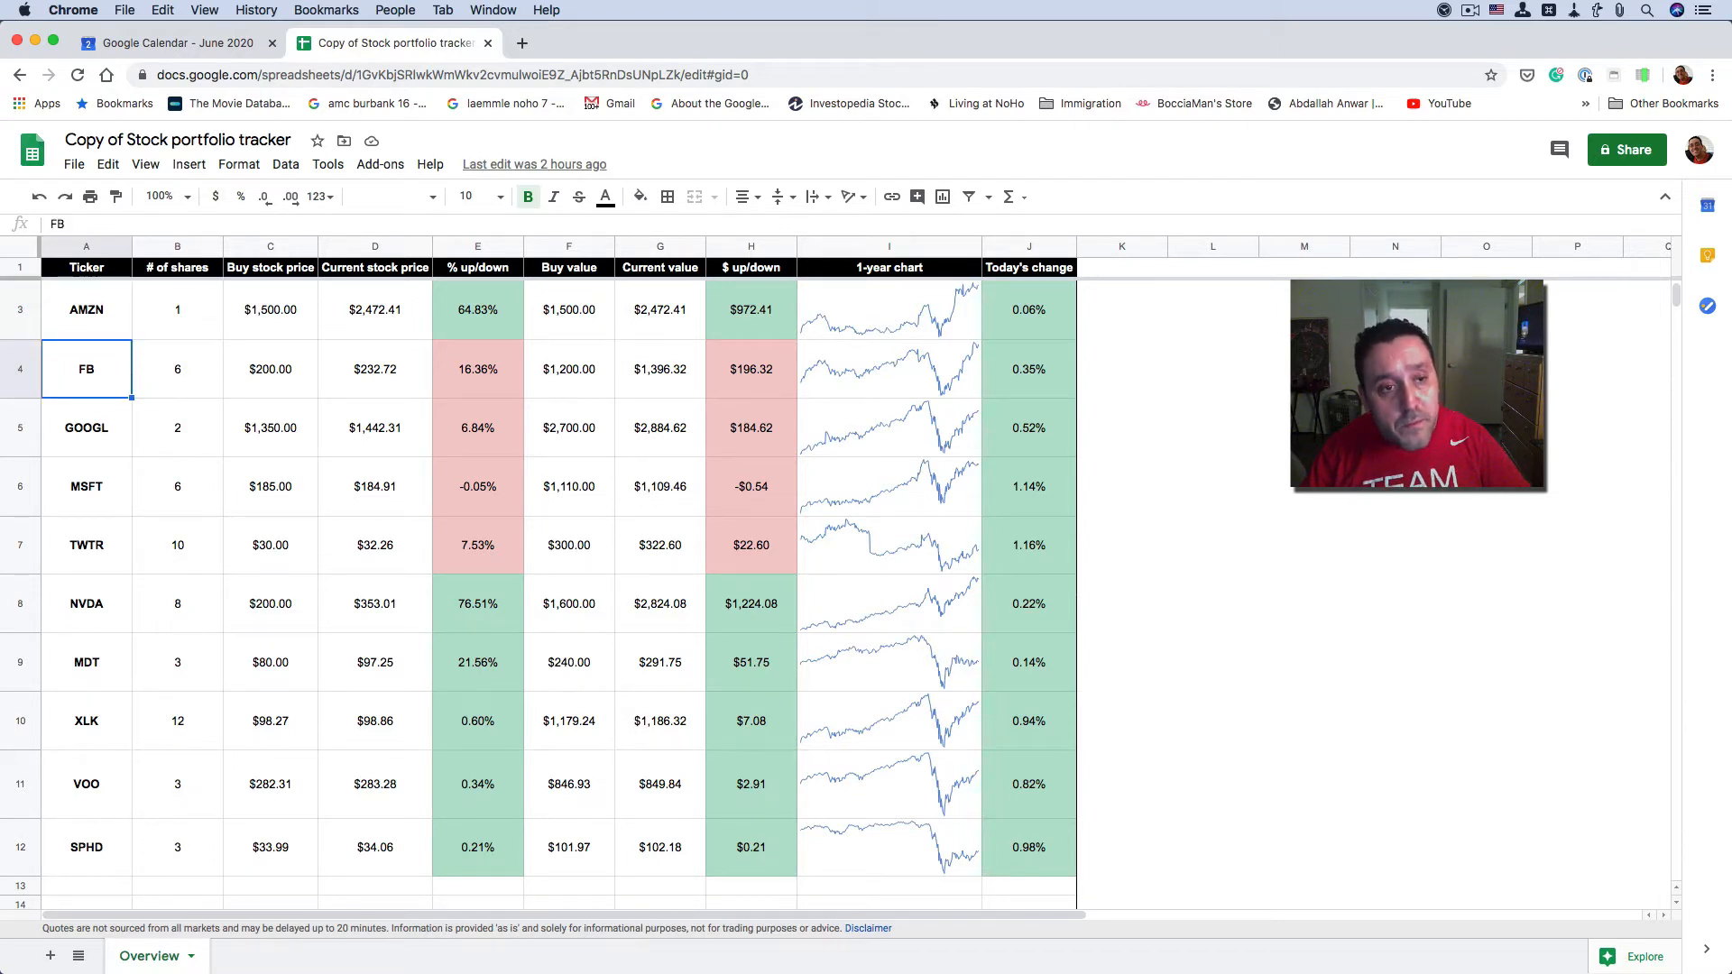
key(Up)
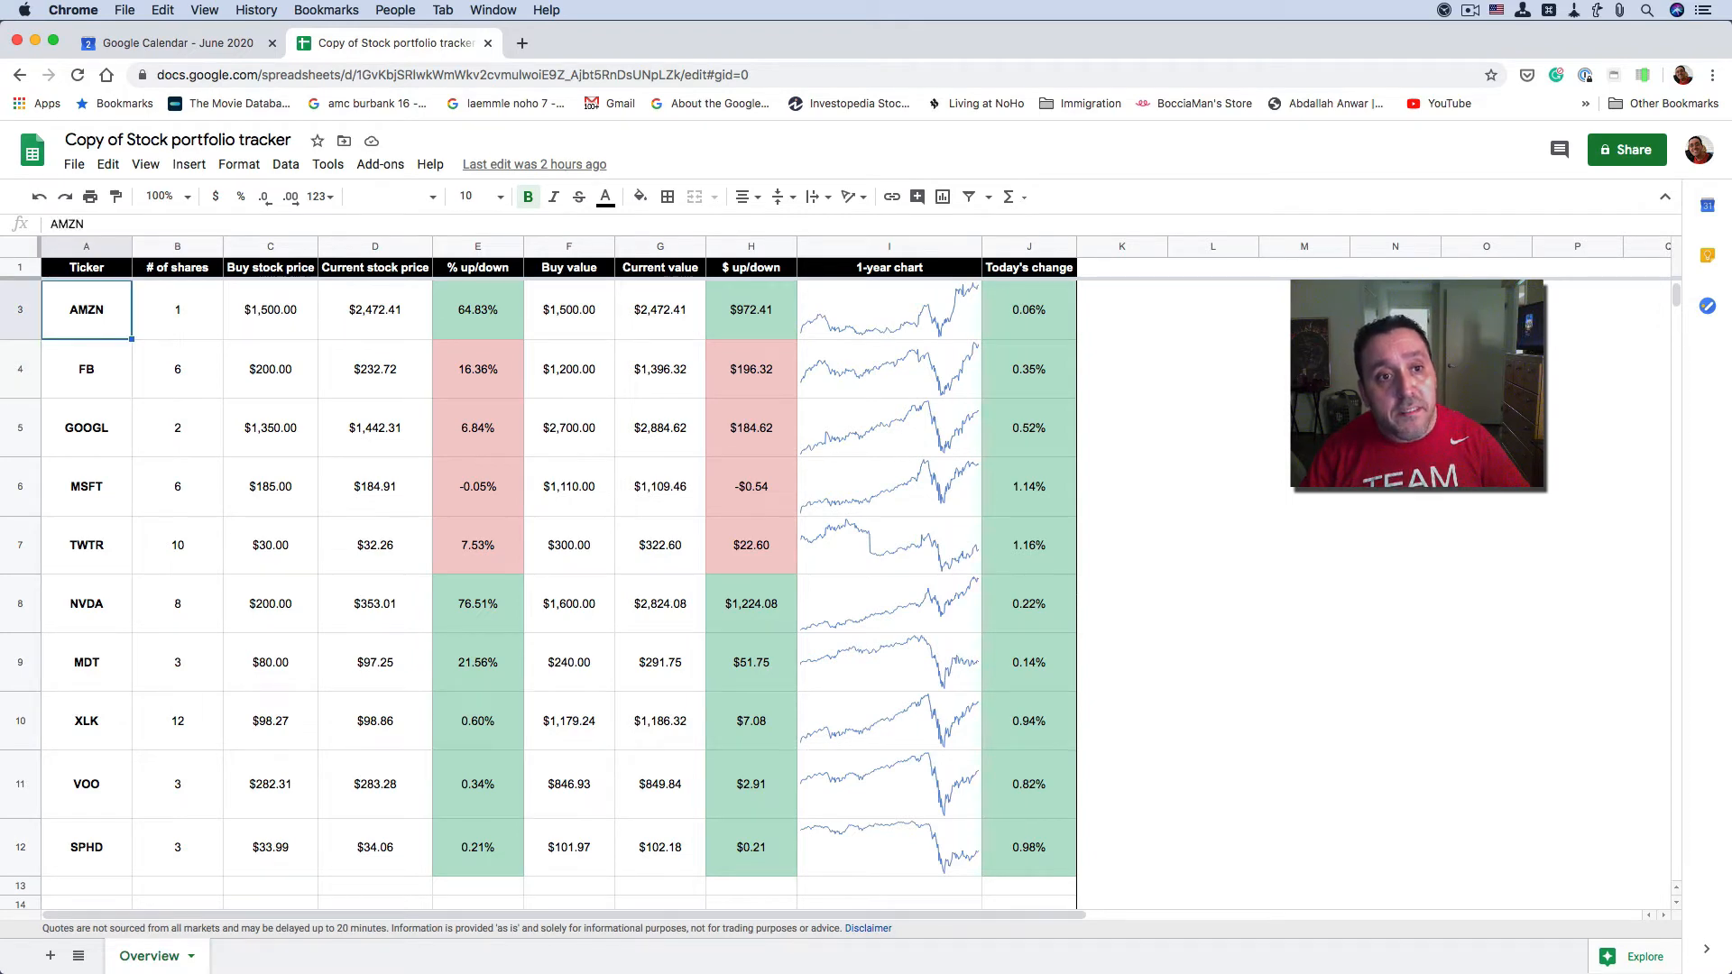
key(Right)
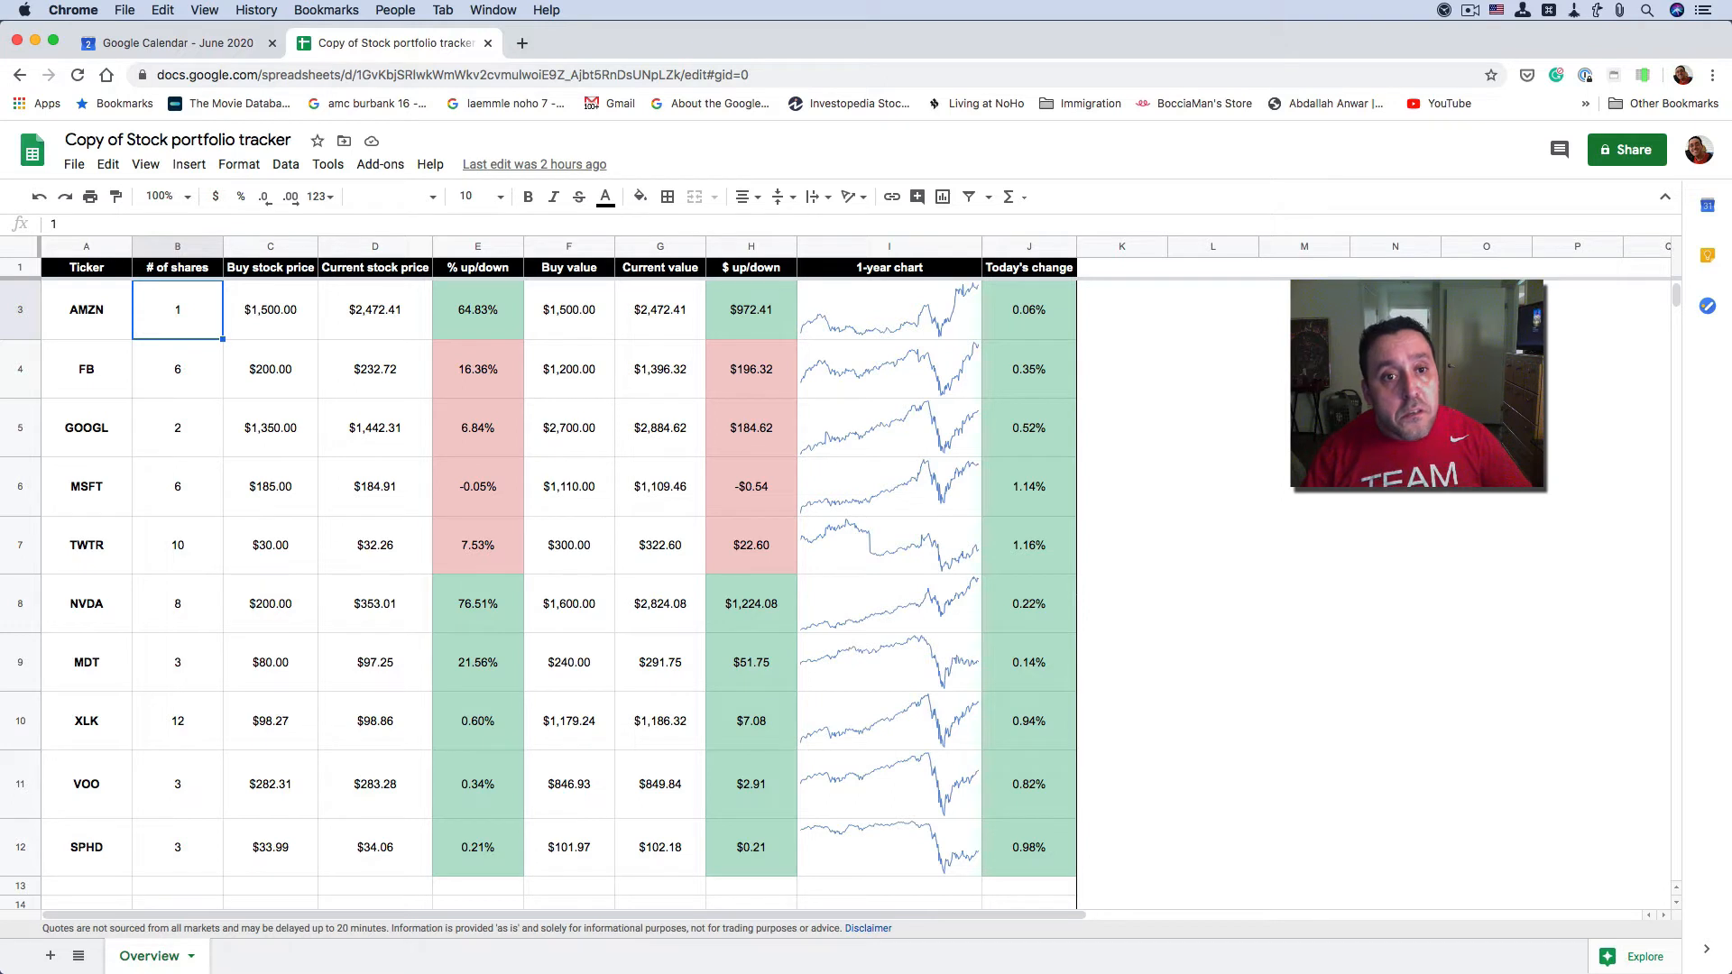
key(Right)
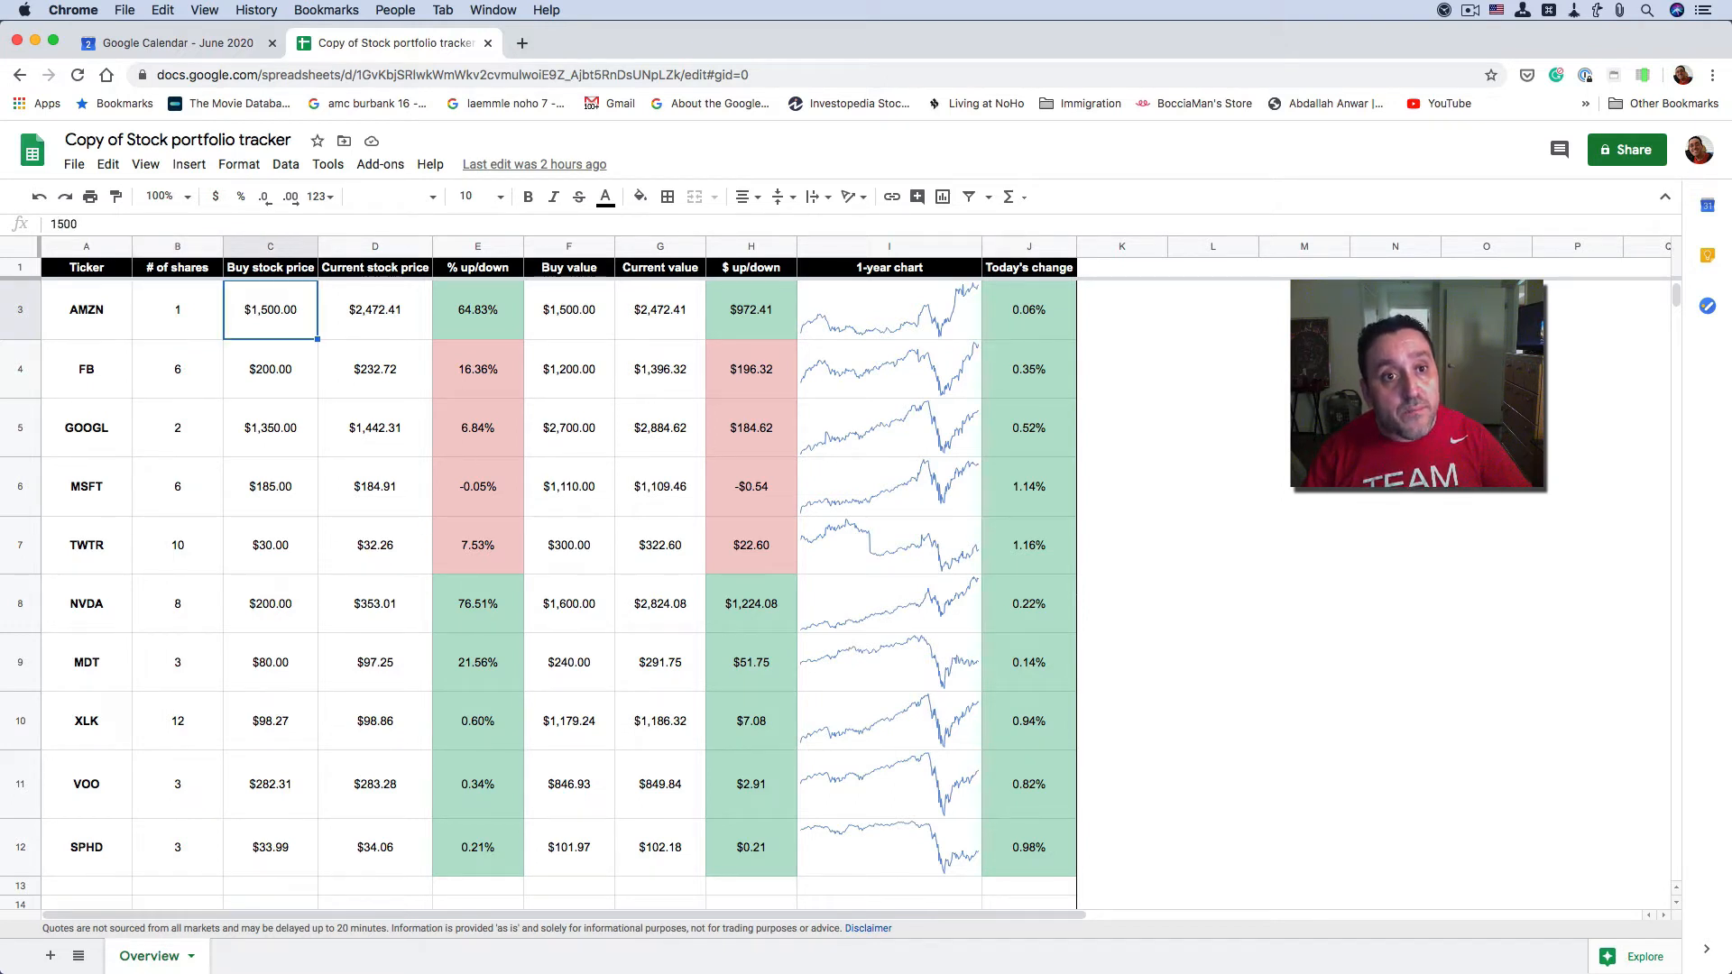
key(Right)
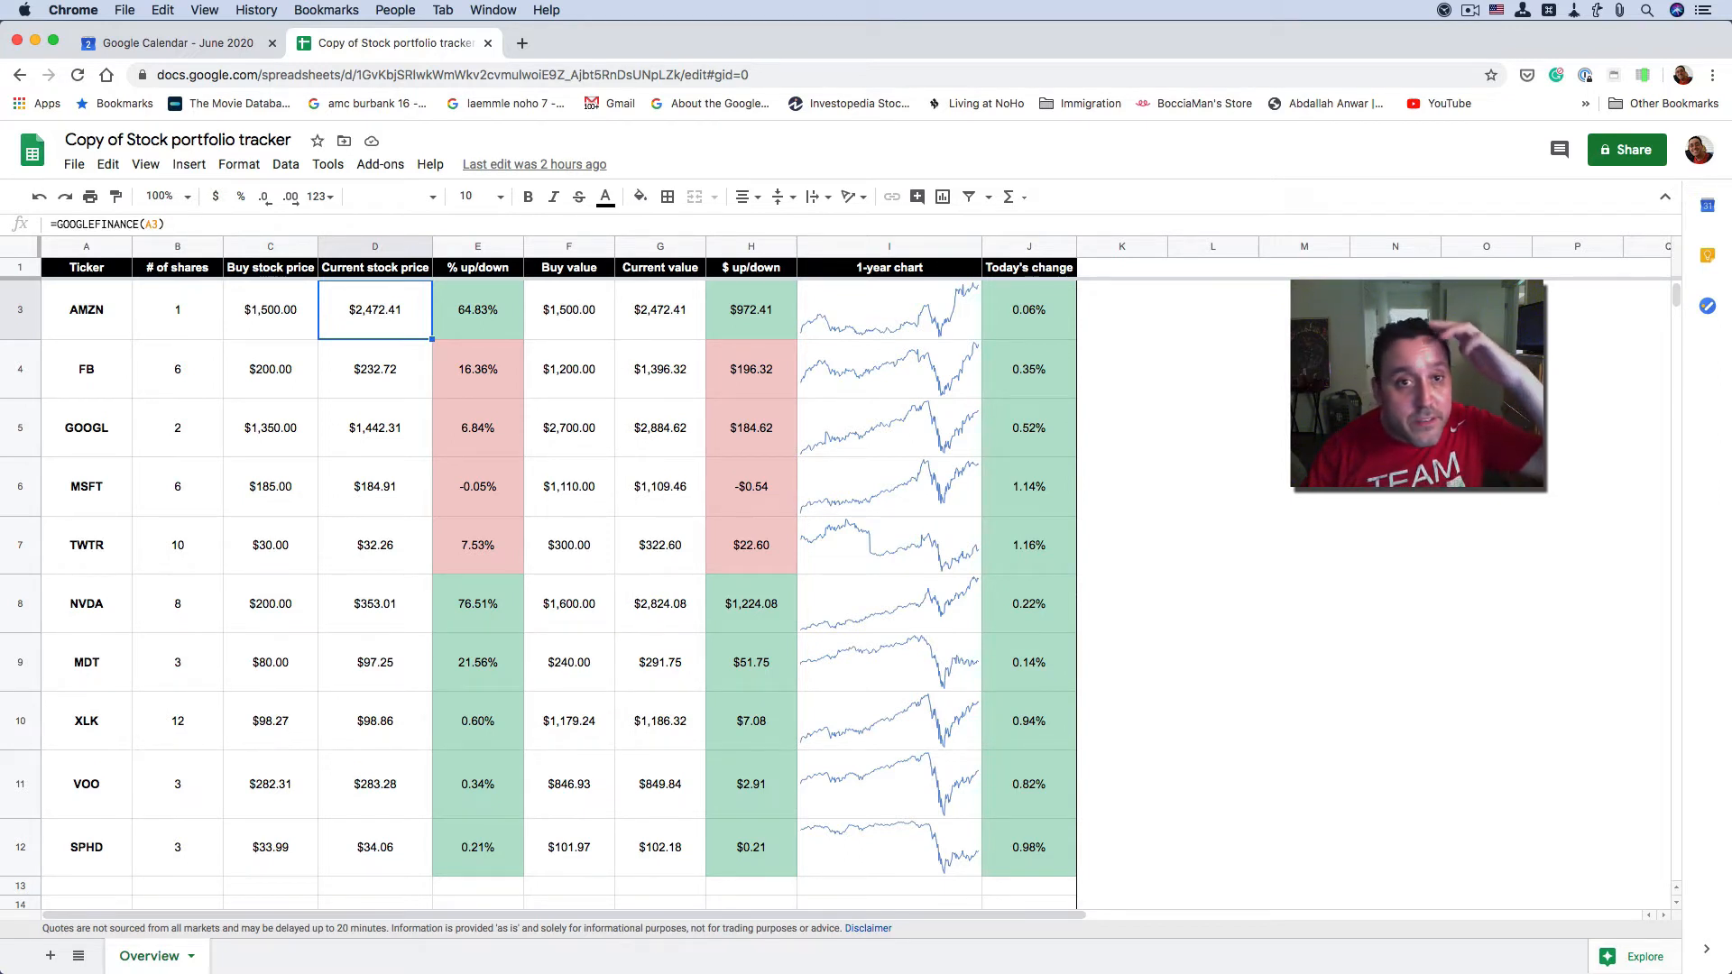
key(Right)
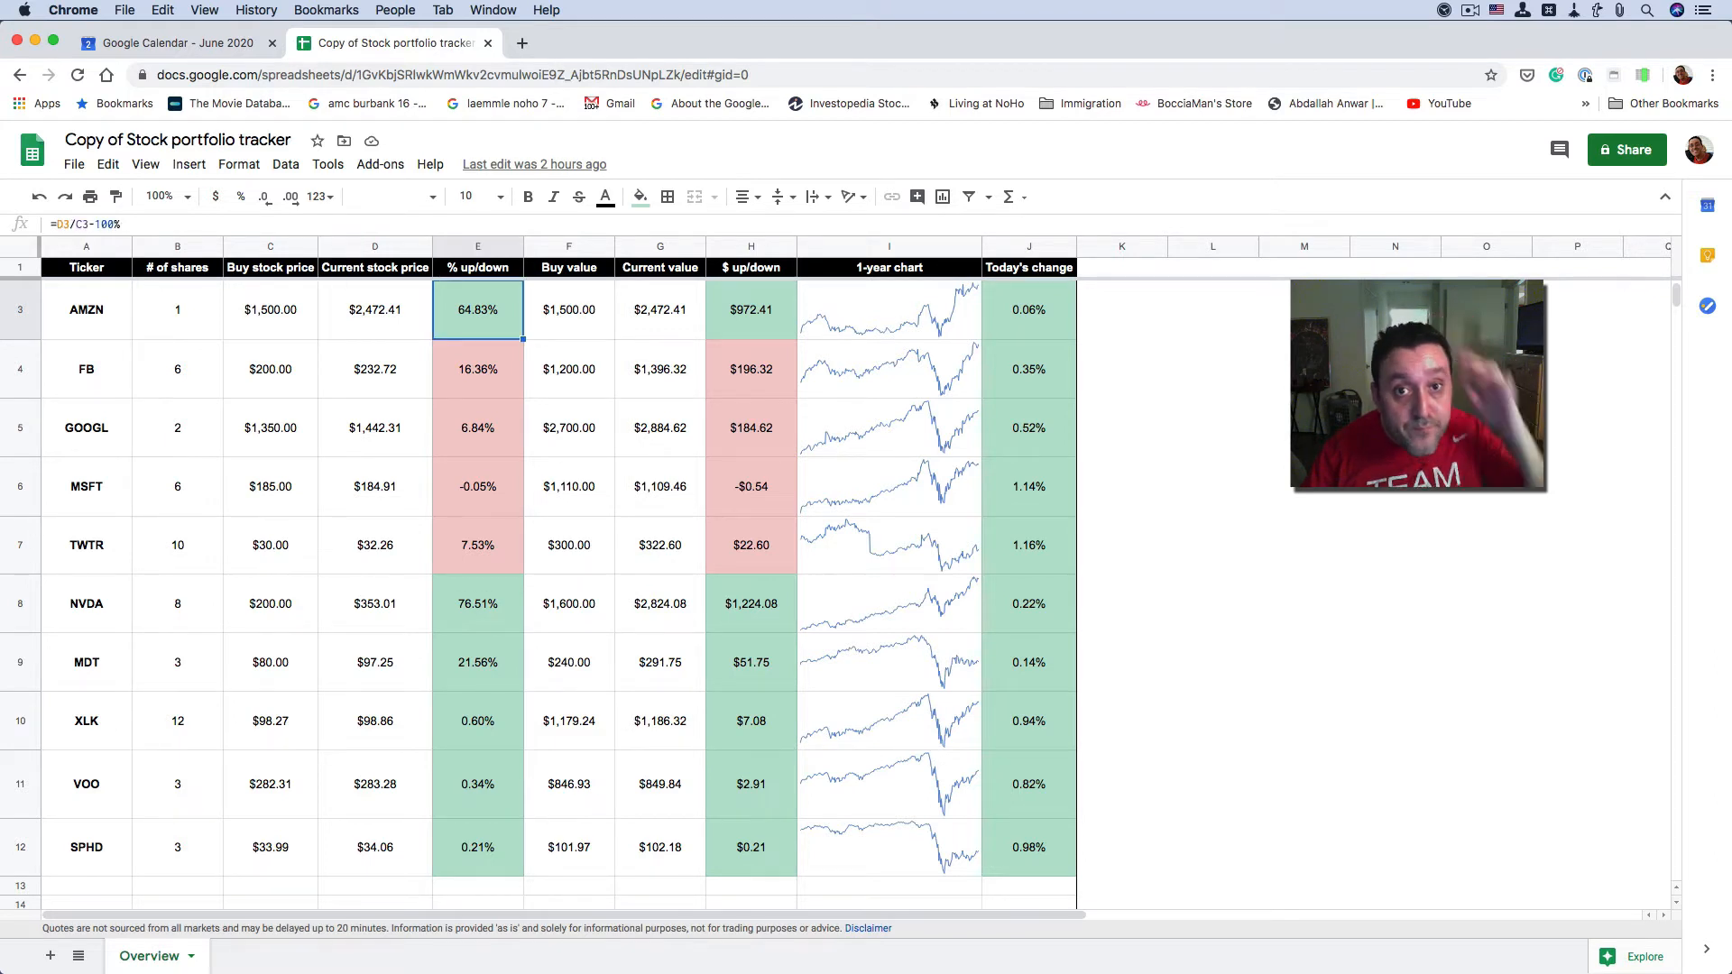
key(Right)
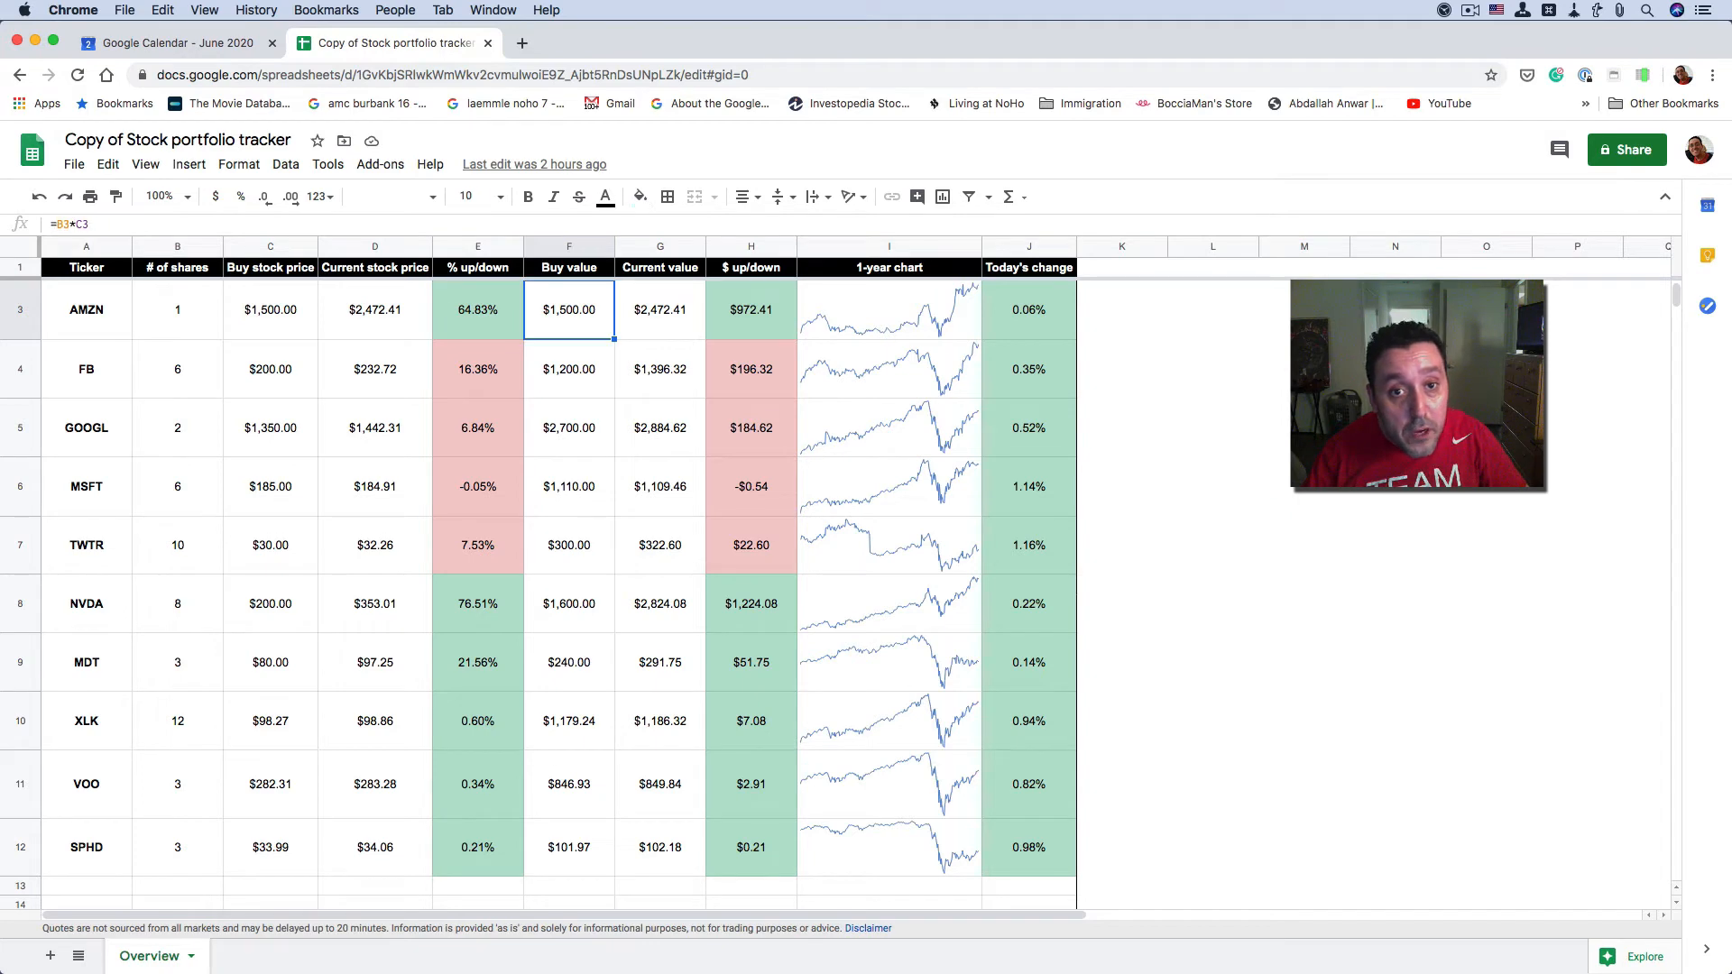
key(Left)
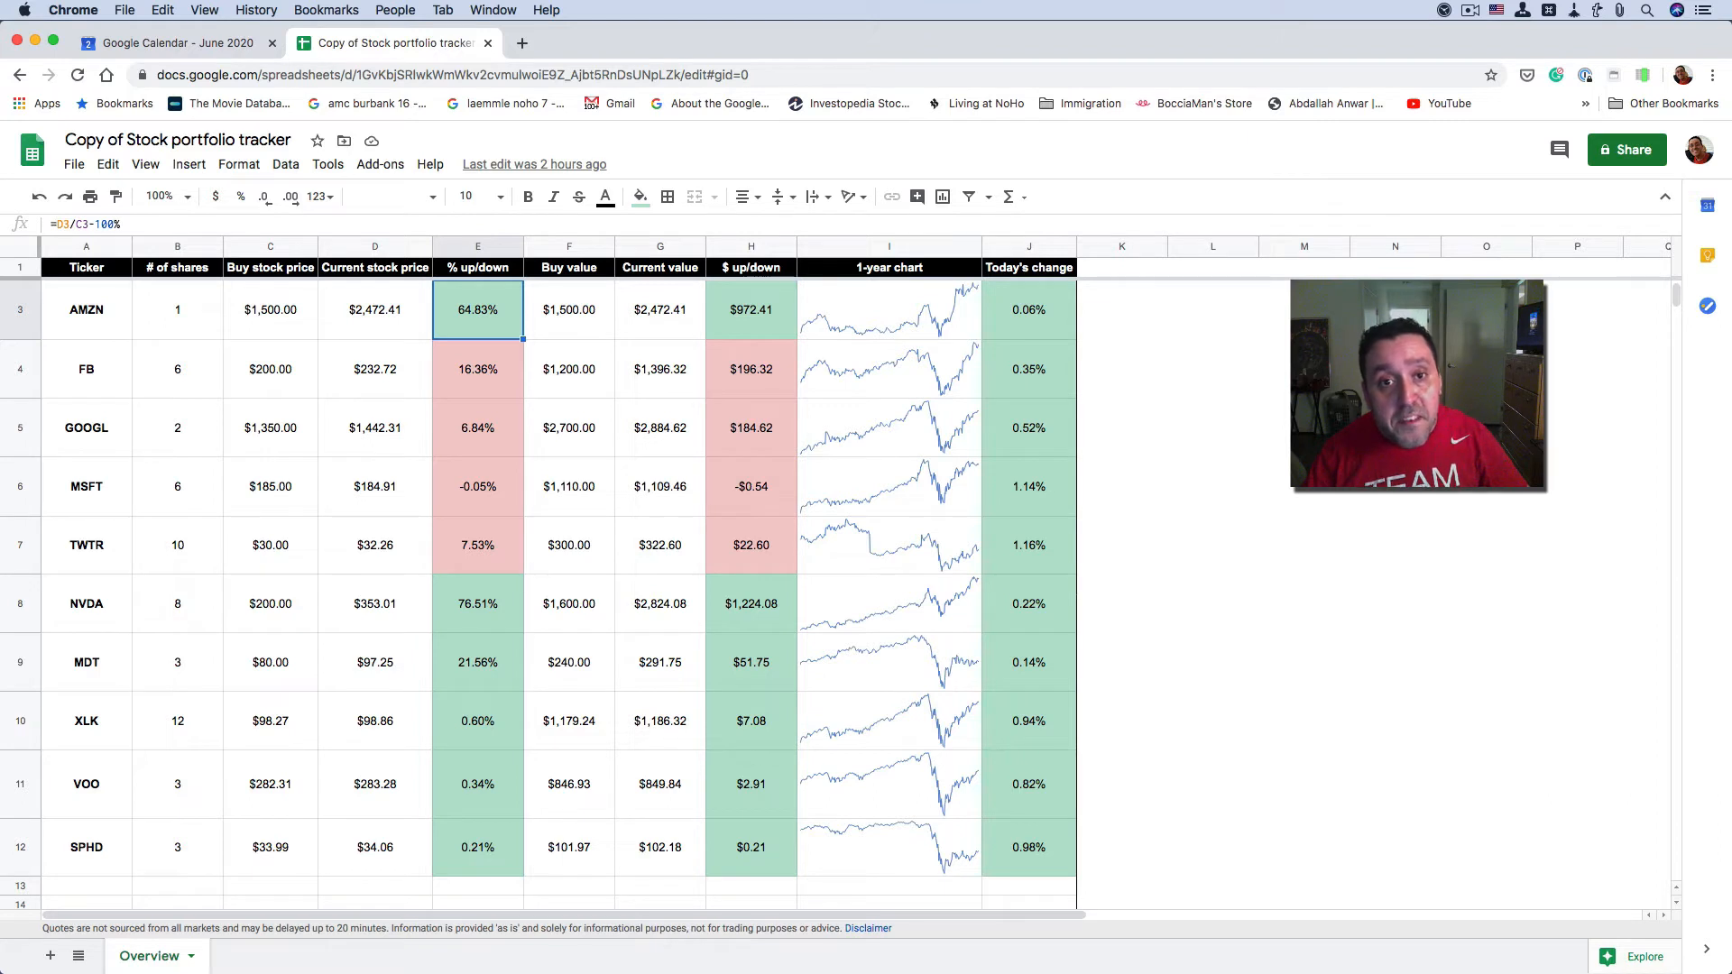
- Inspect the formulas behind AMZN's buy value and current value and the cells they reference
key(Right)
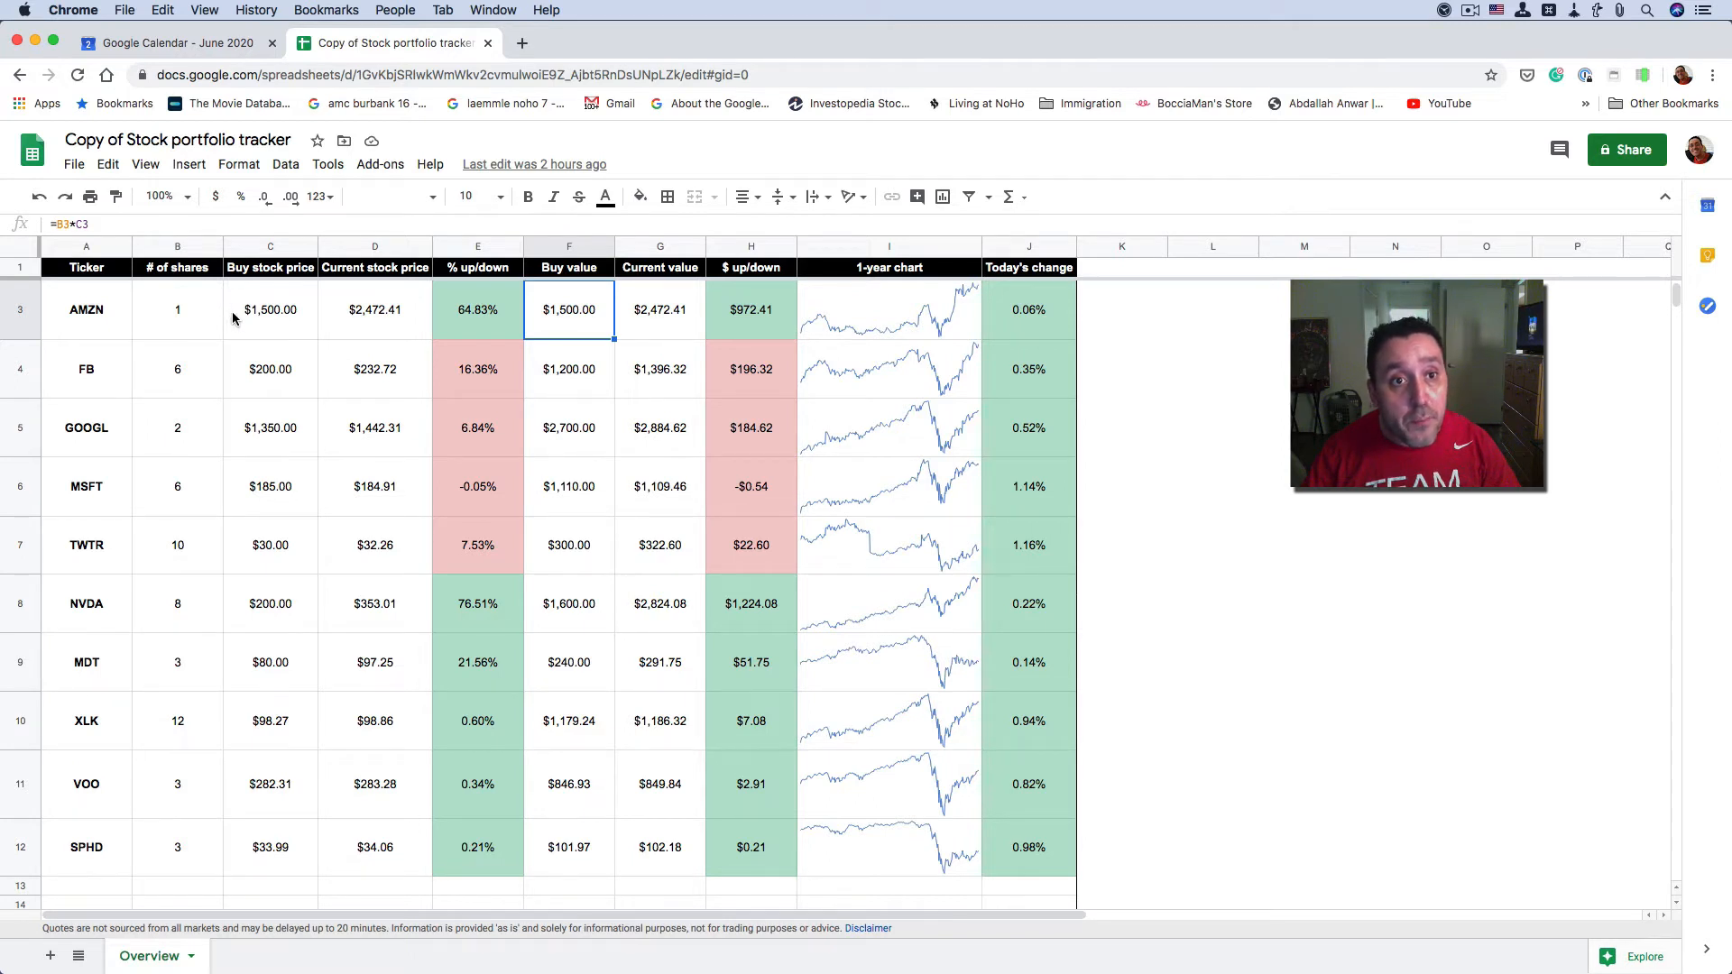
double_click(539, 335)
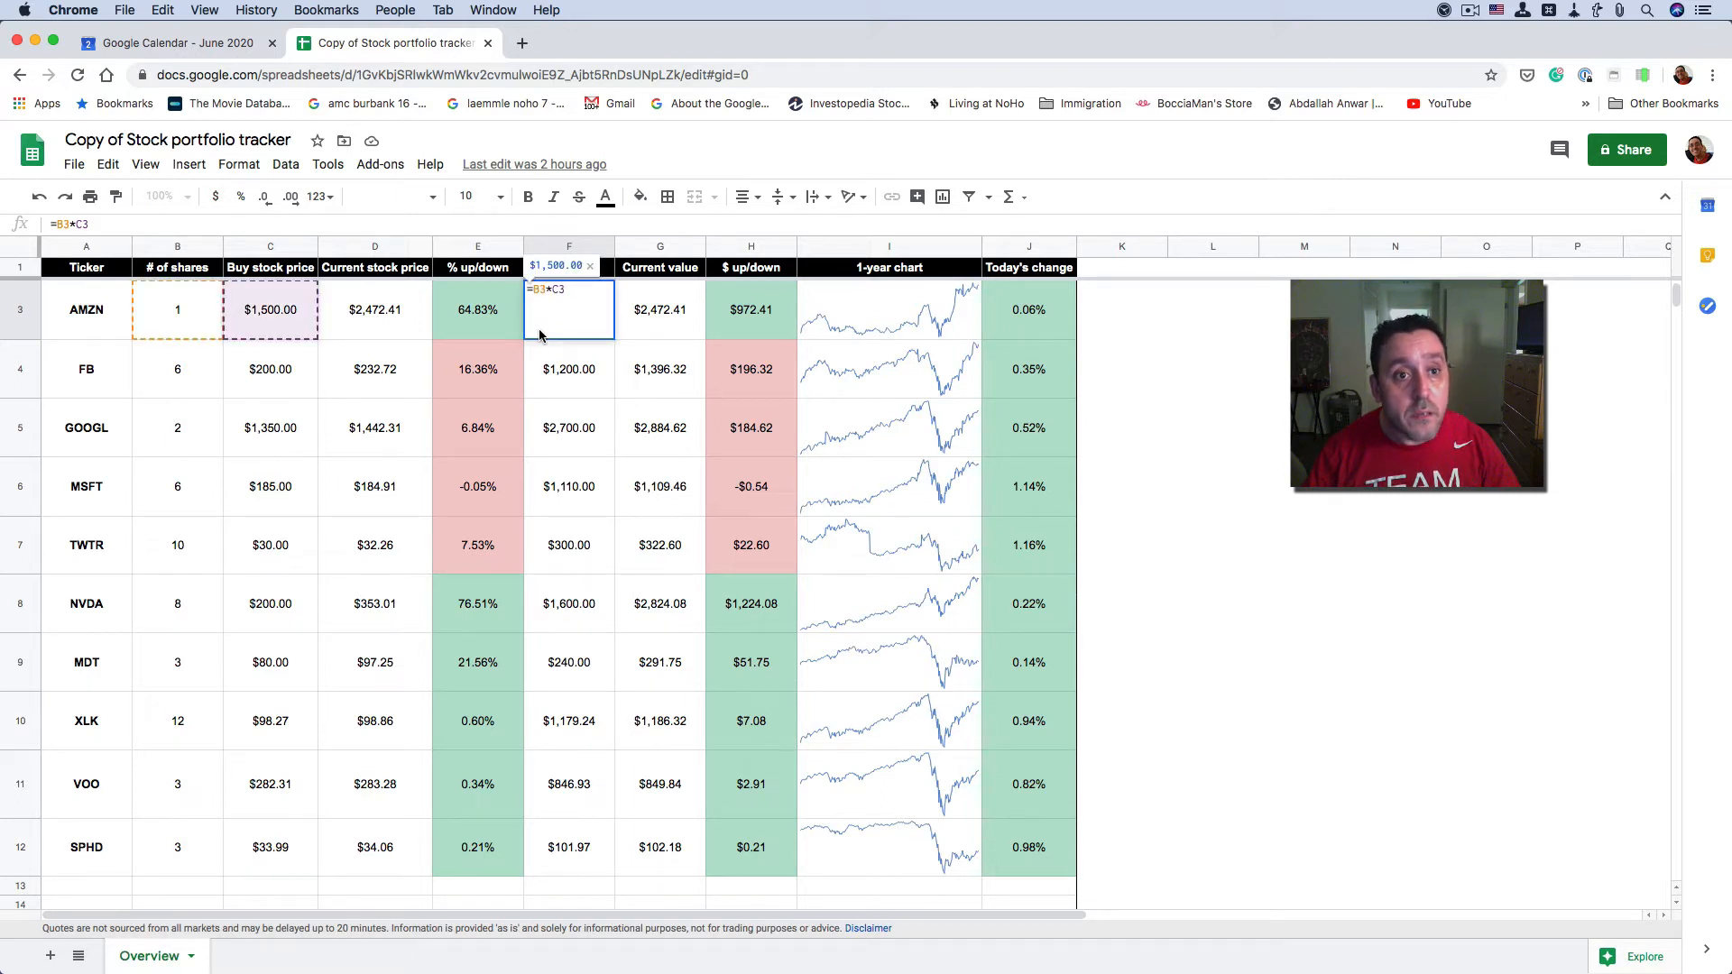
key(Escape)
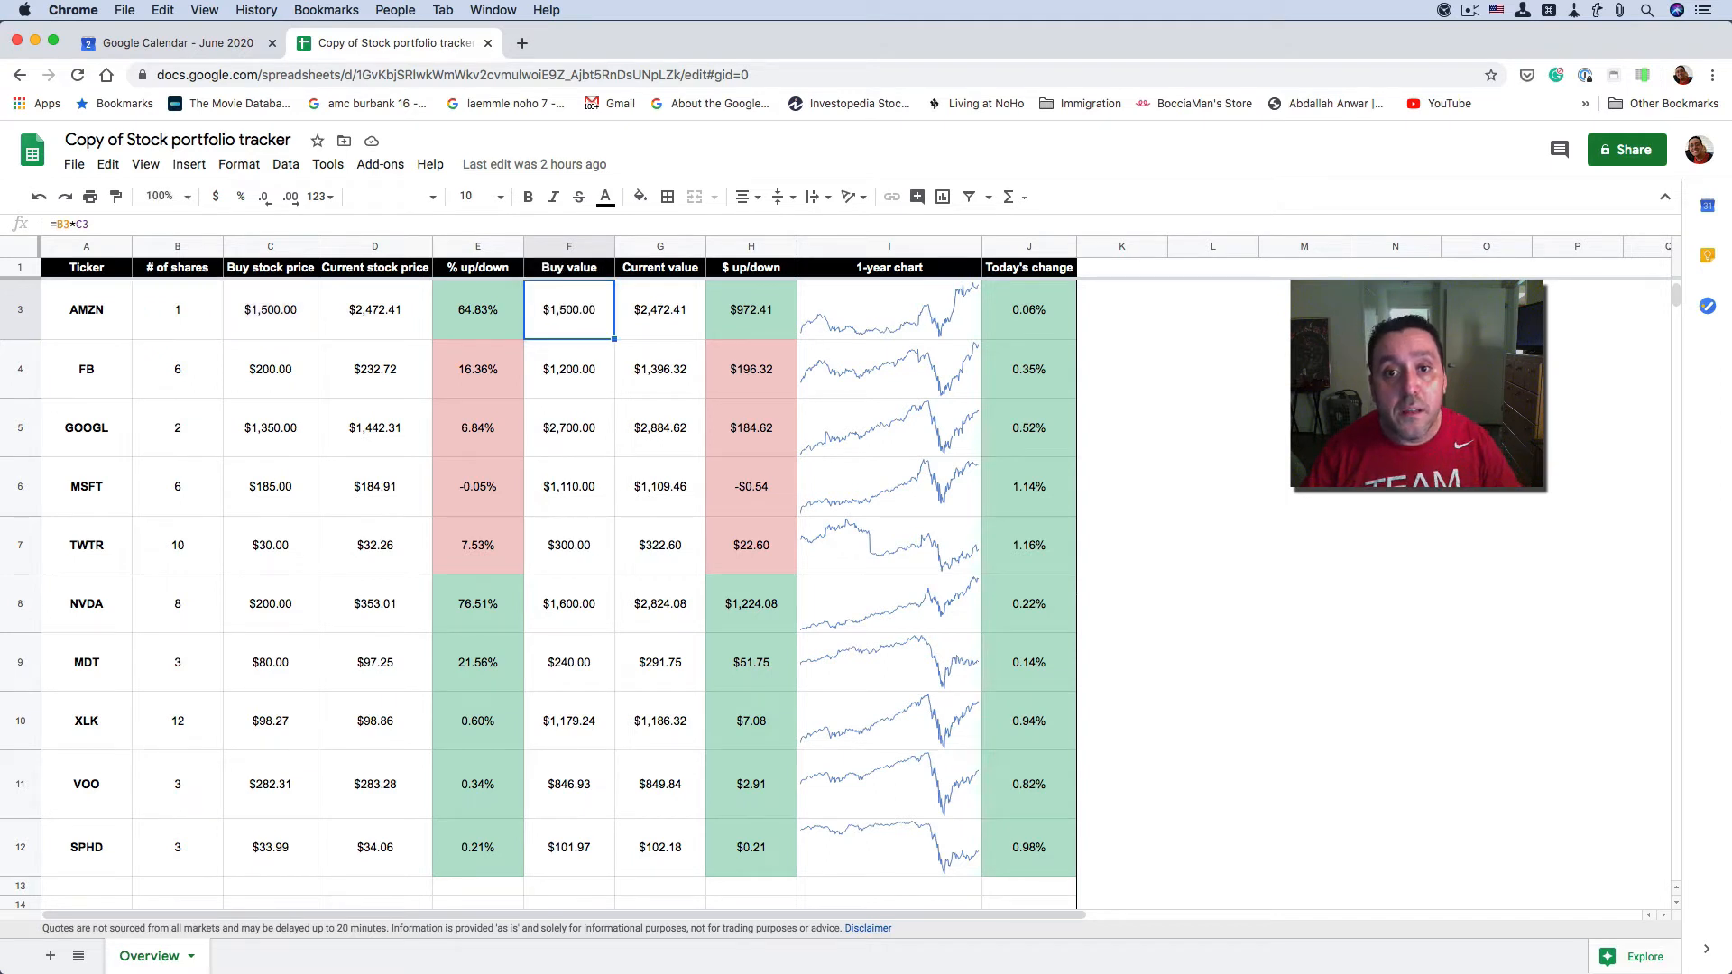
click(638, 338)
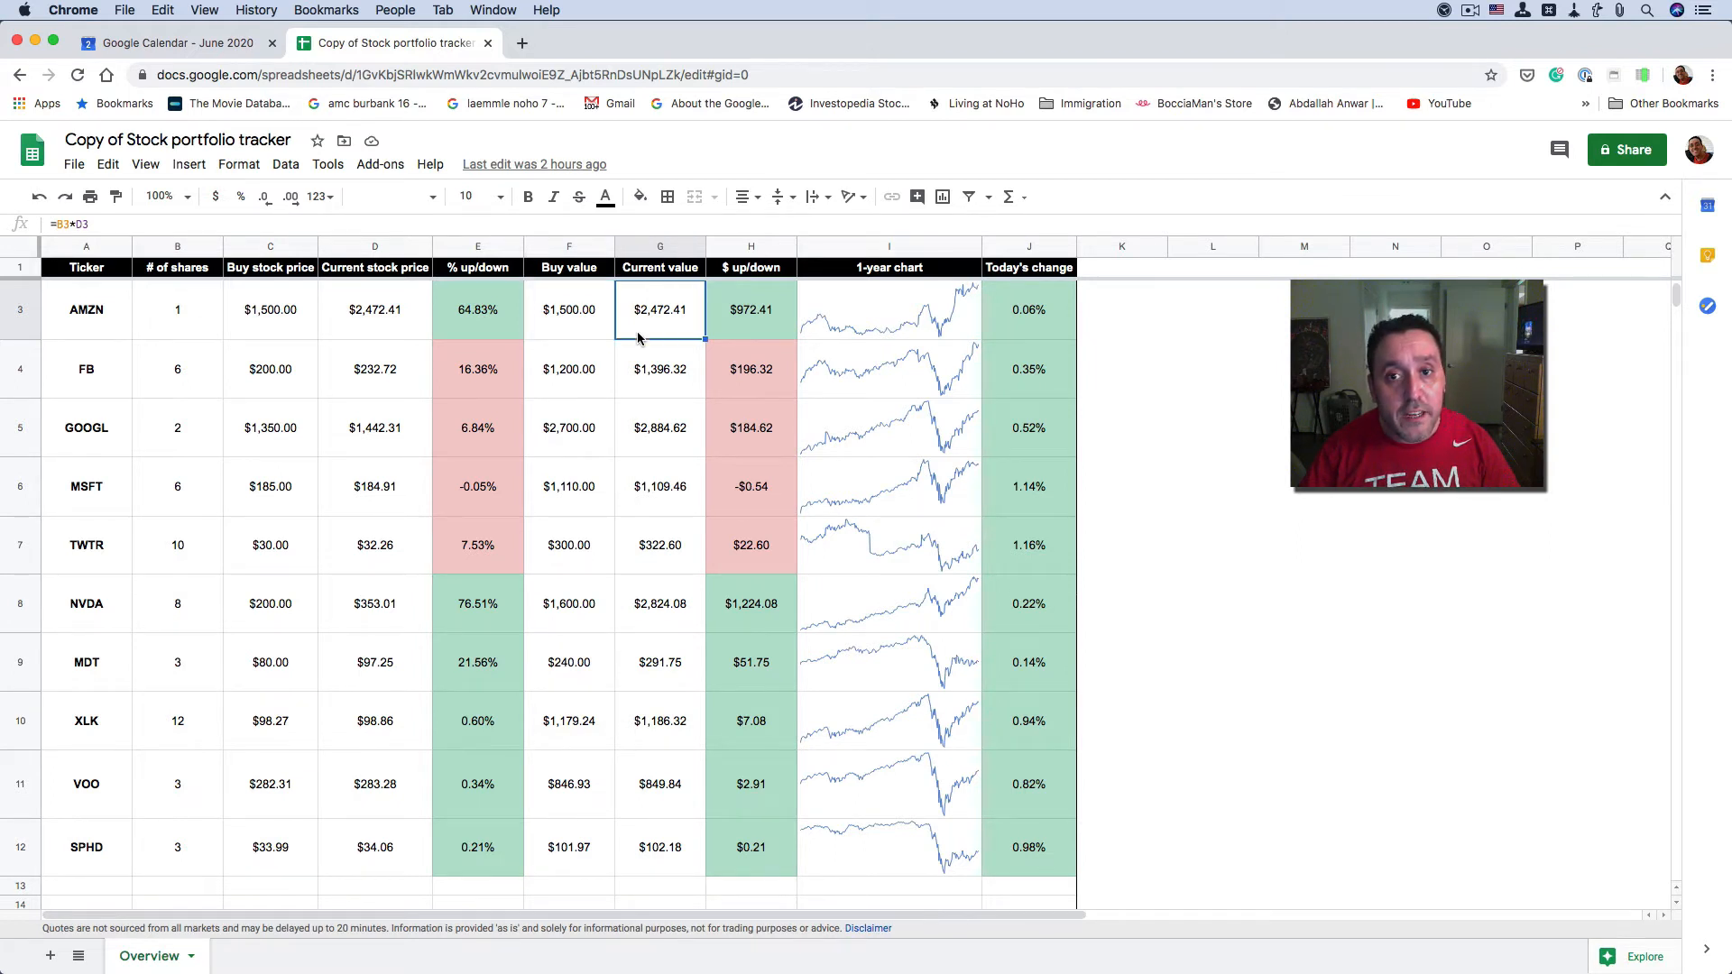
double_click(638, 338)
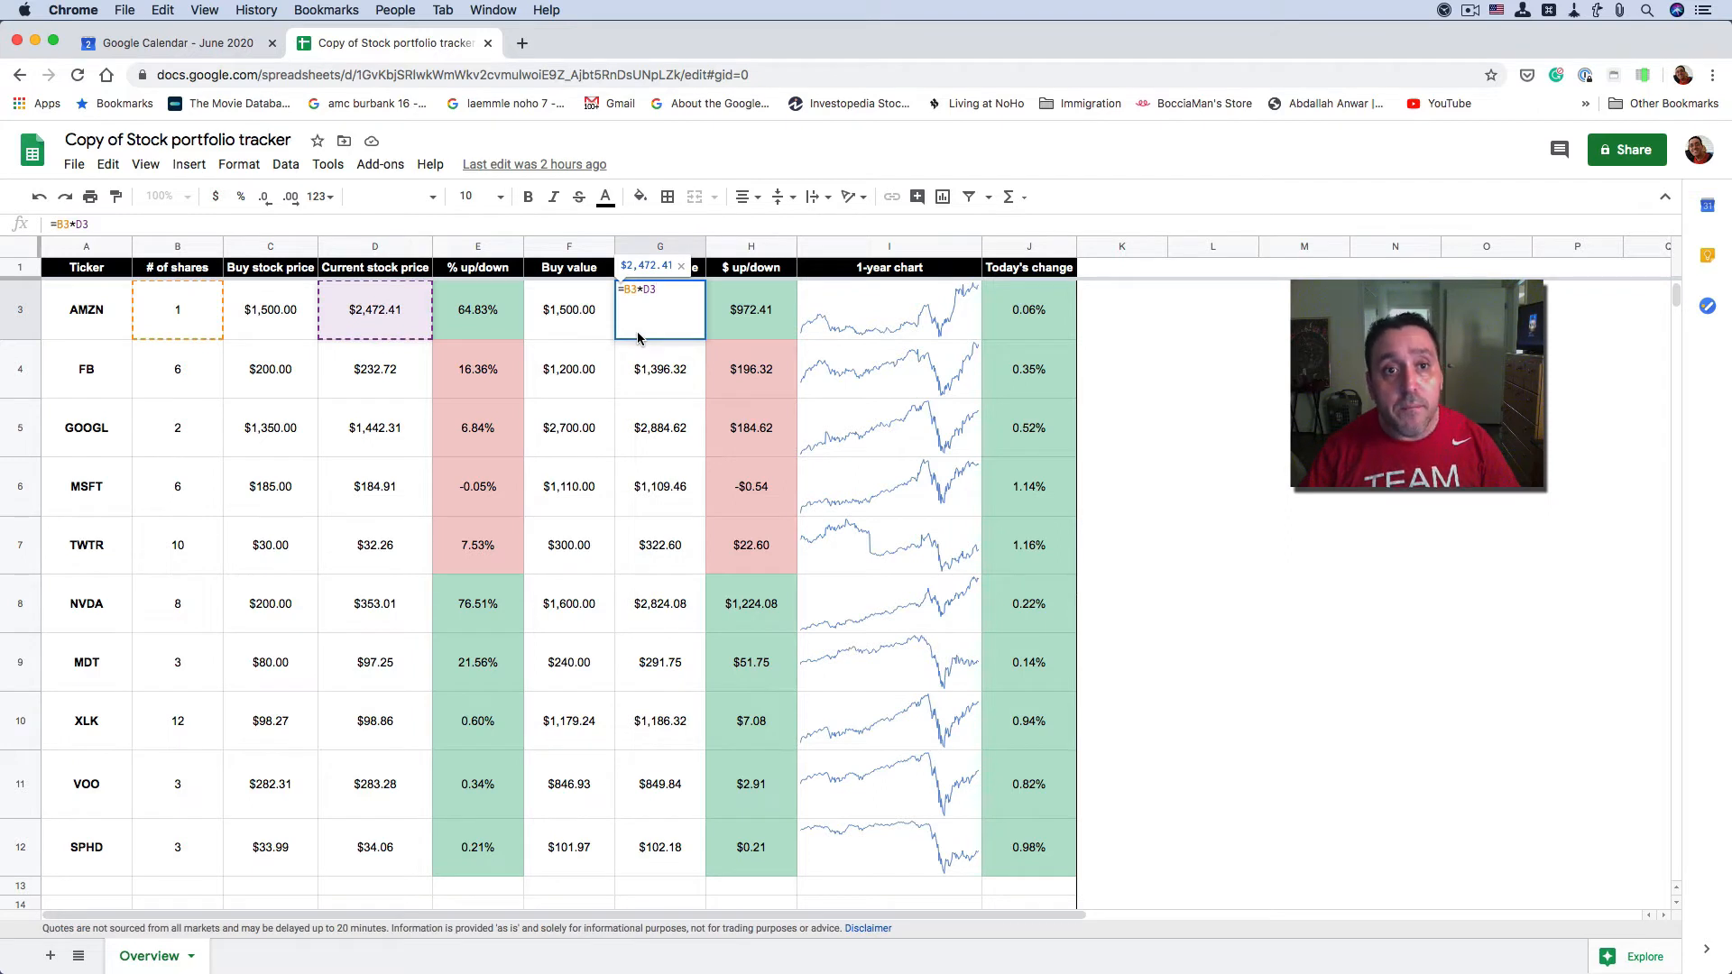
key(Escape)
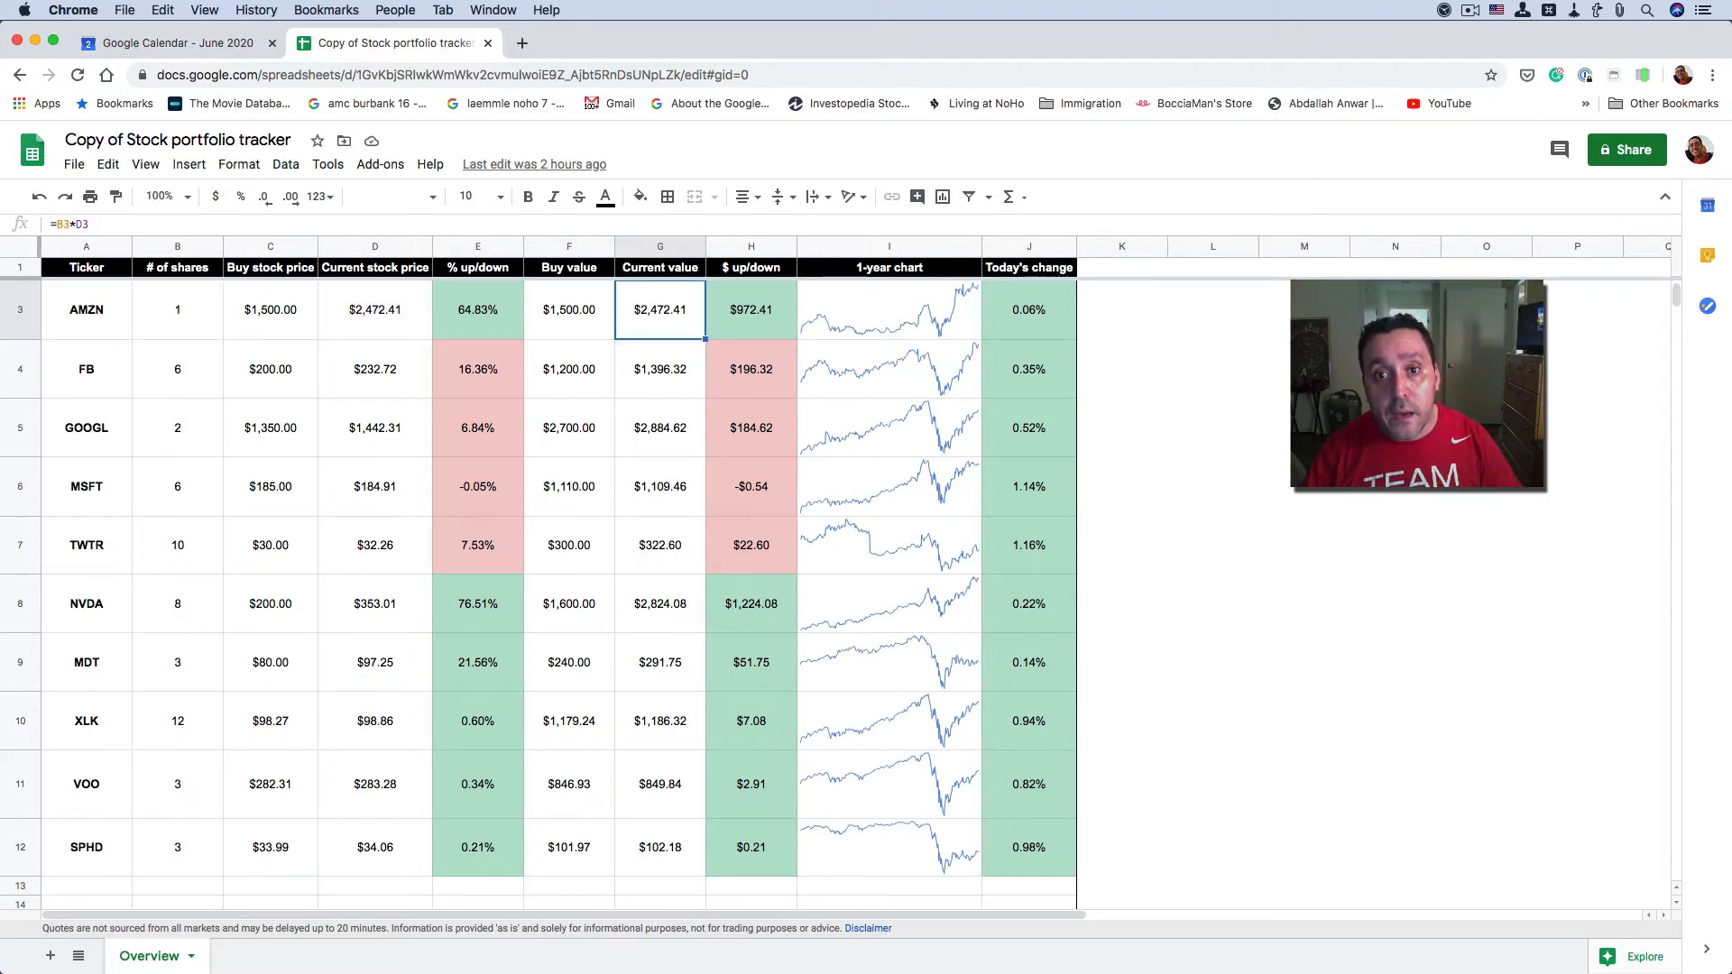
- Examine the formulas in AMZN's $ up/down, 1-year chart and today's change cells
key(Right)
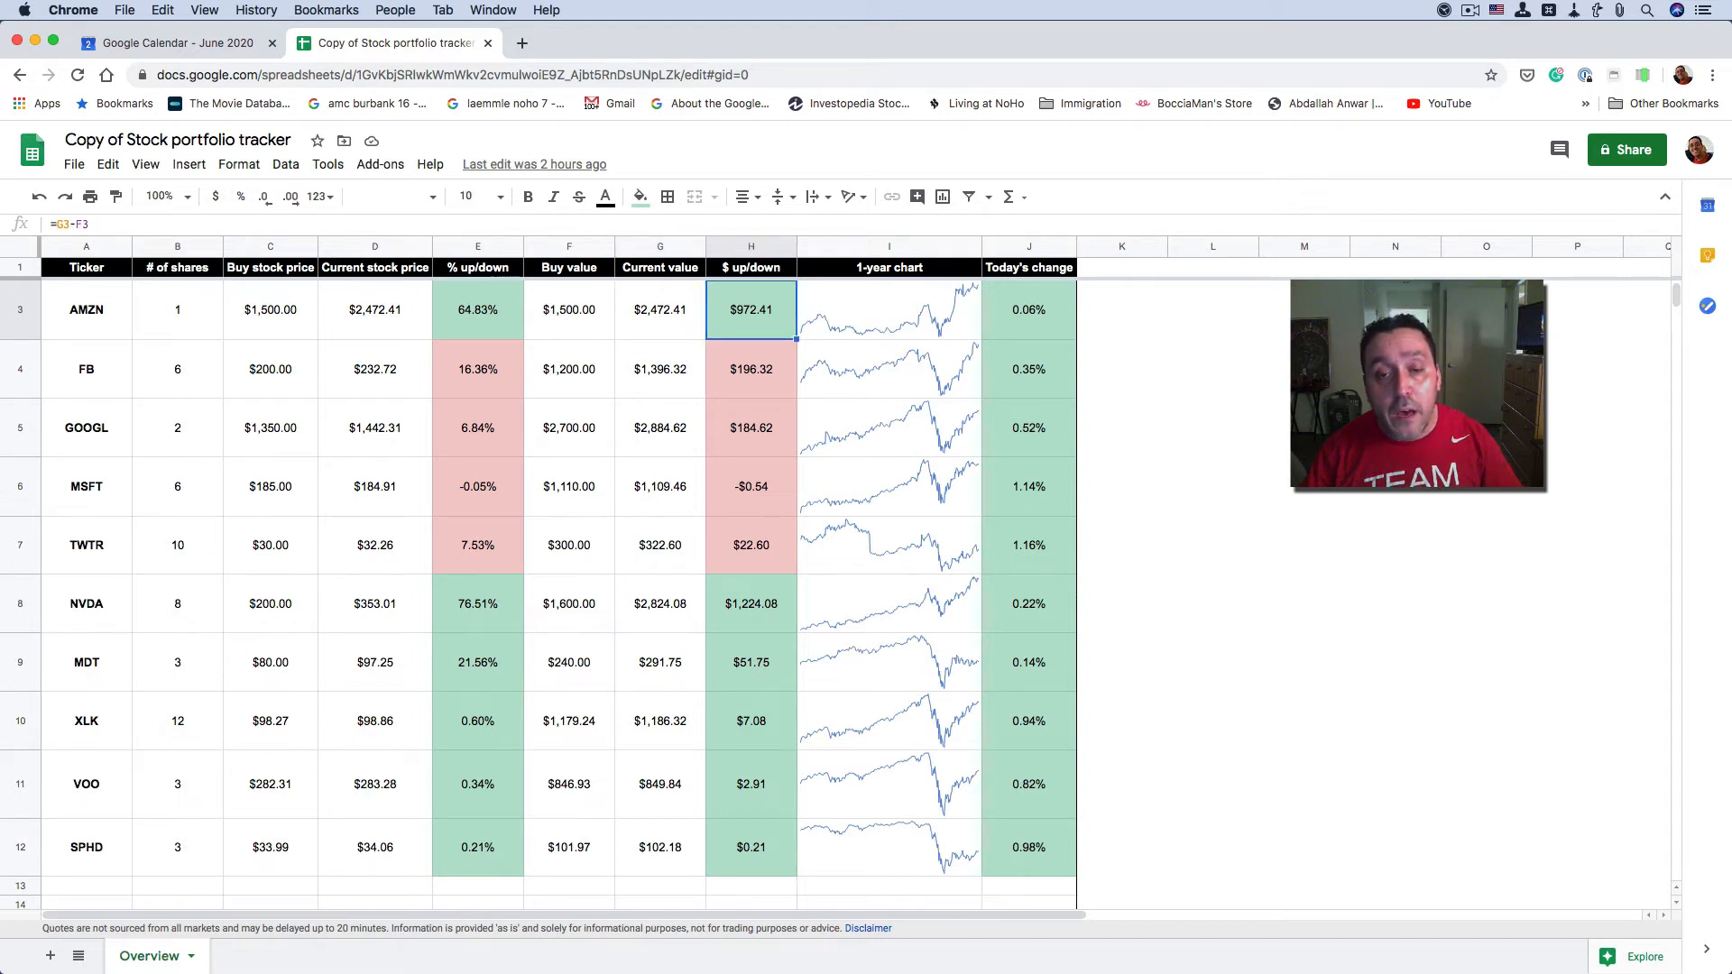
key(Right)
key(Left)
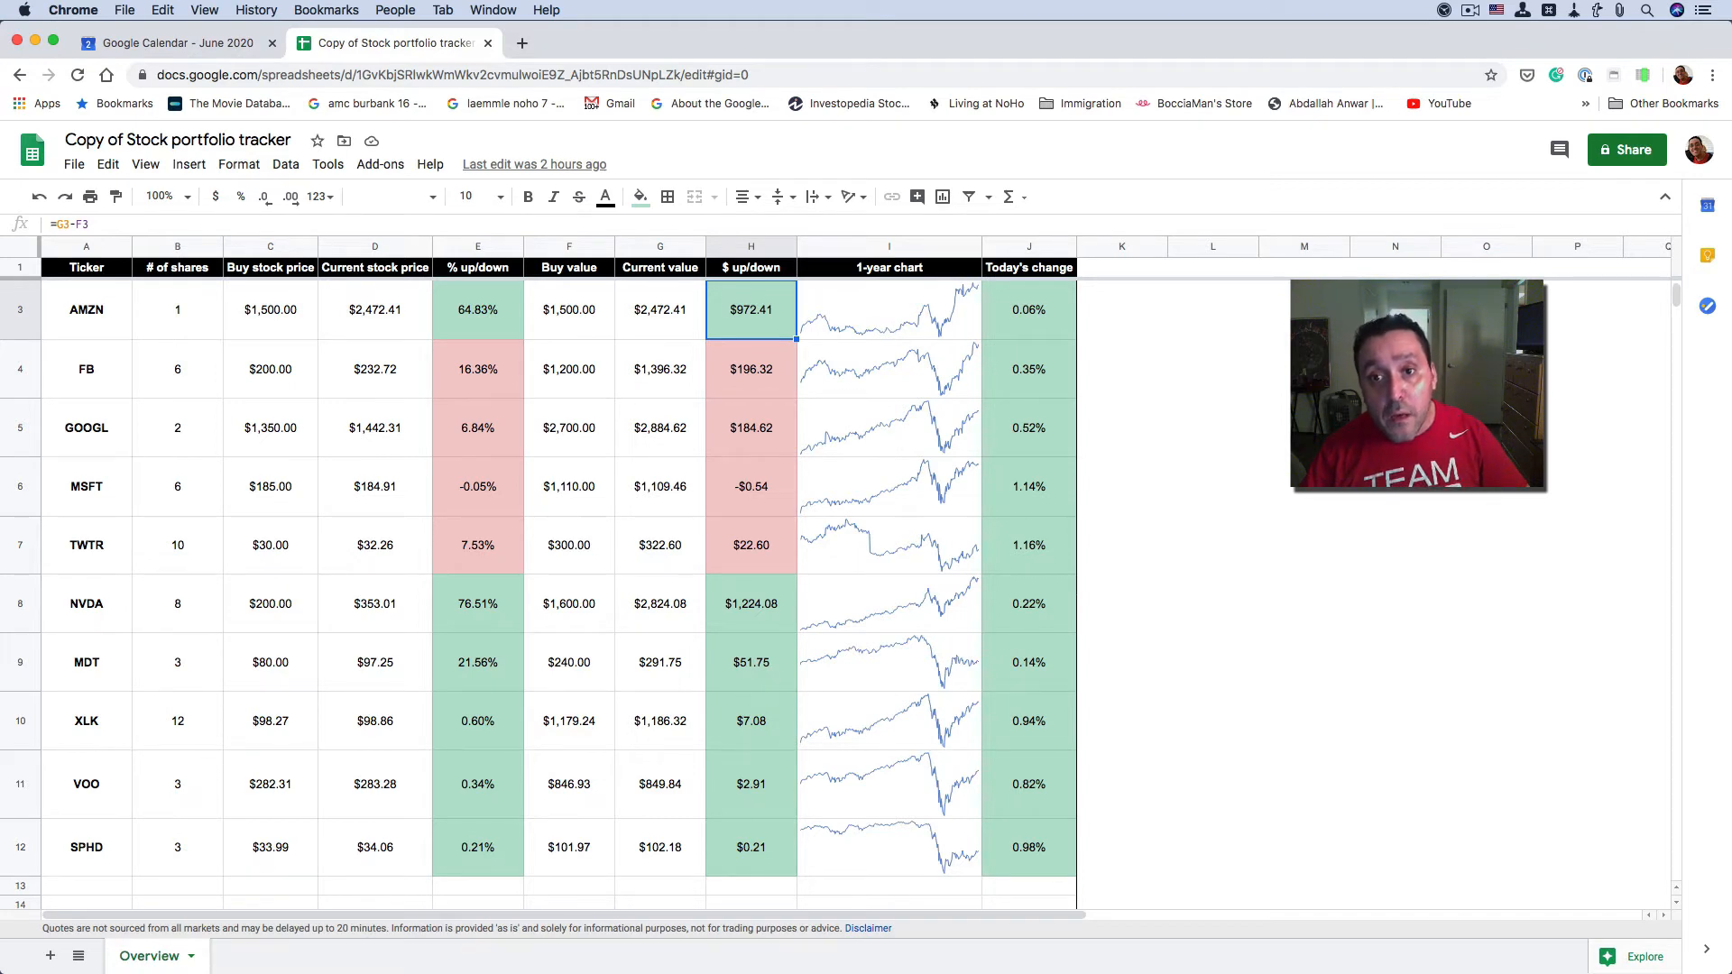
key(Right)
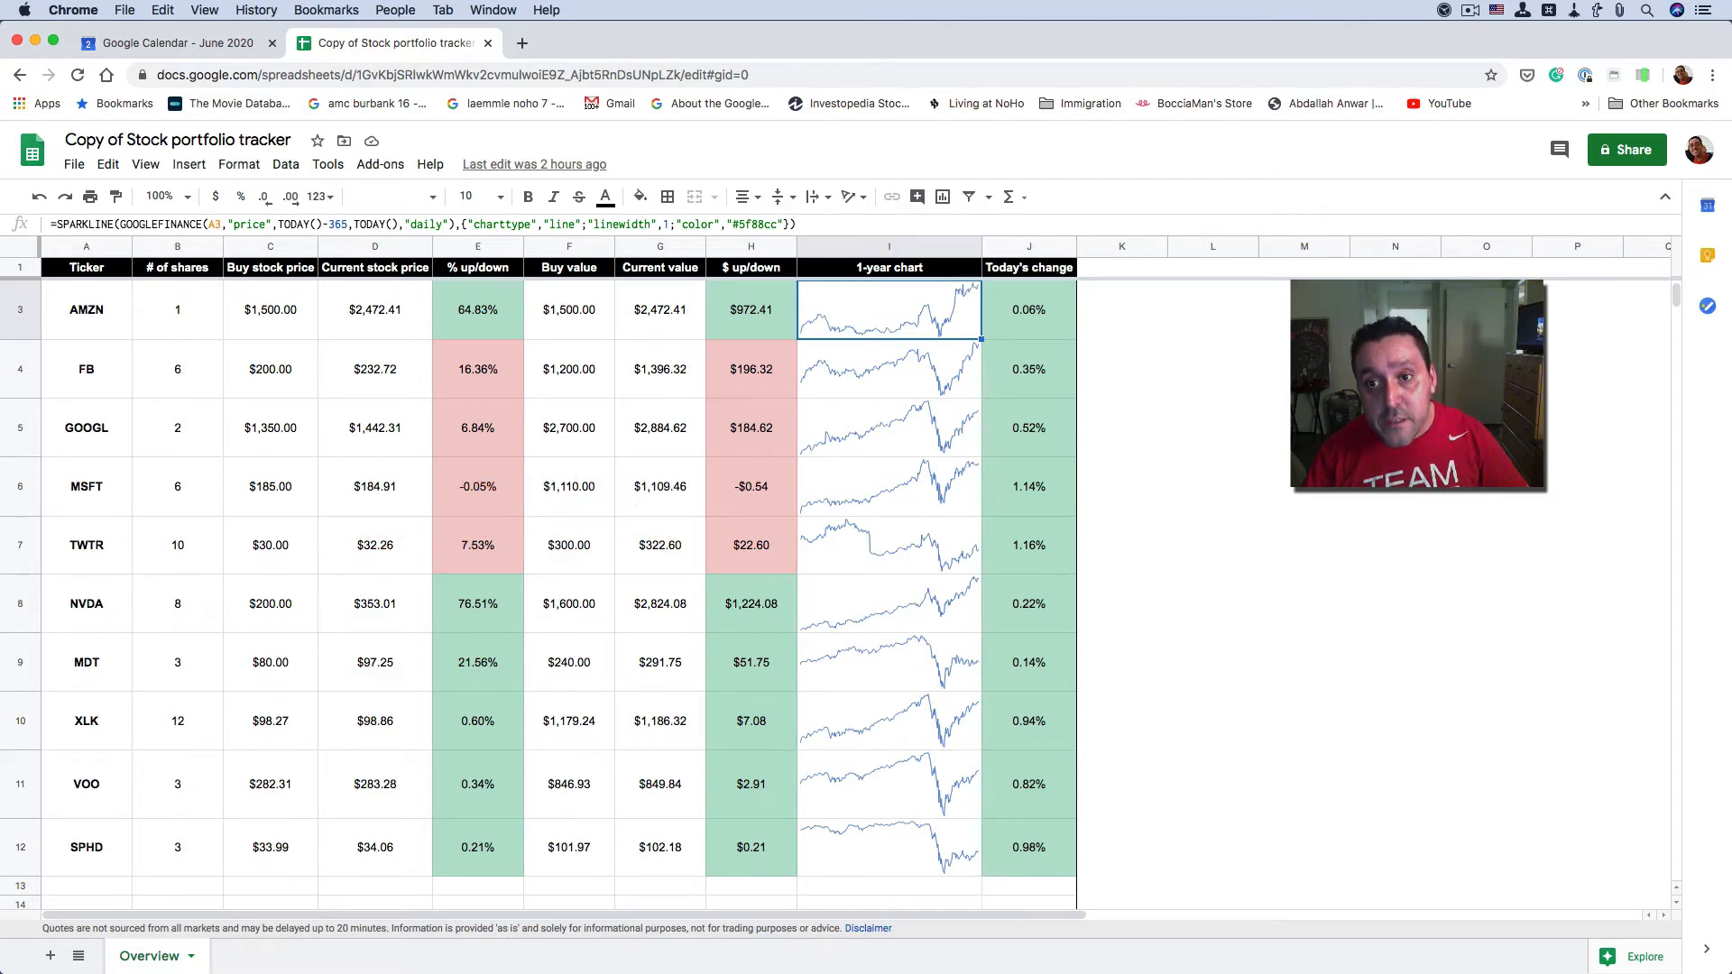
click(1029, 309)
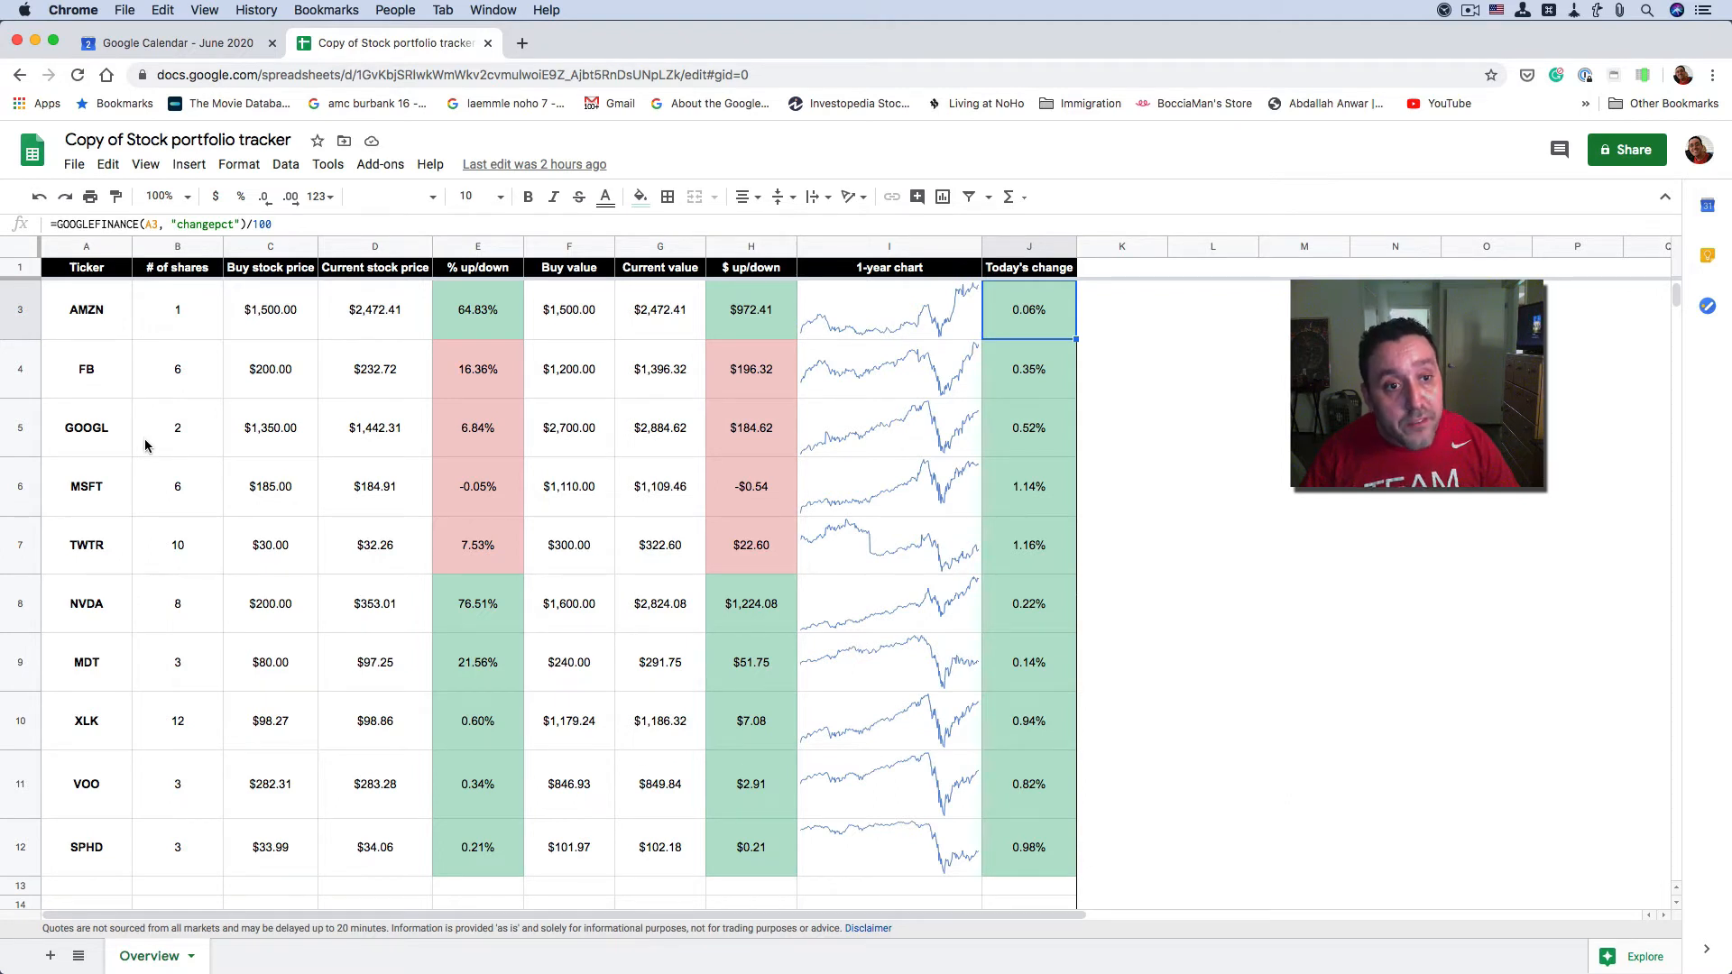
double_click(86, 224)
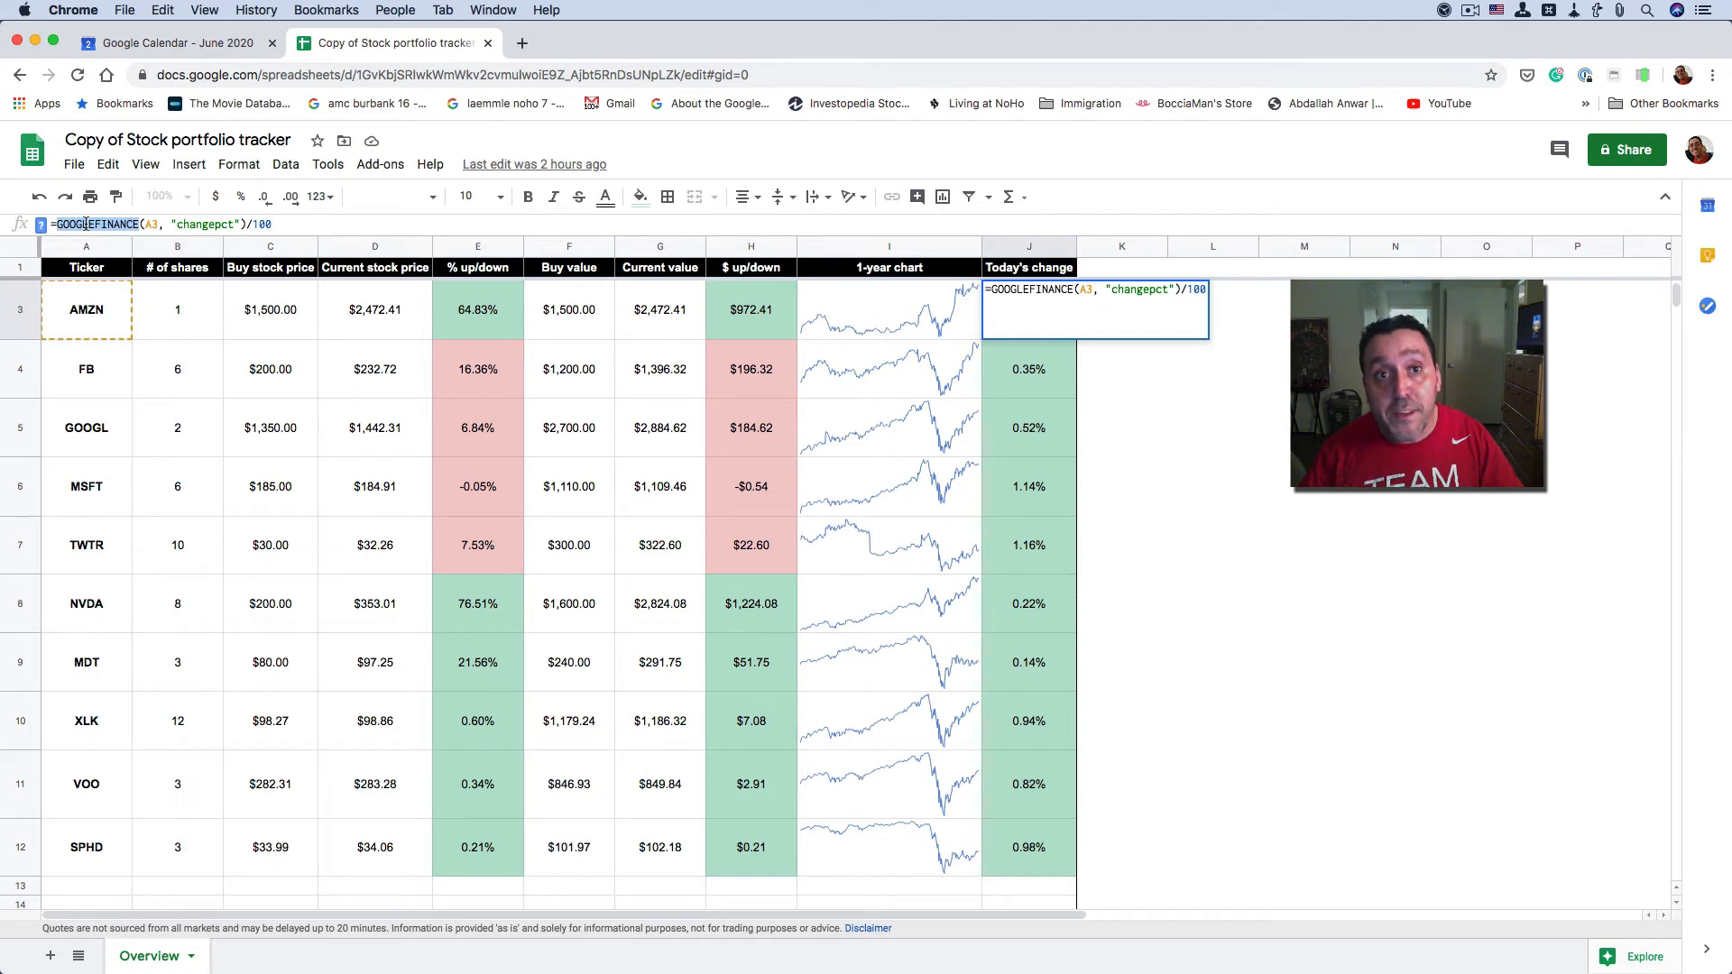
key(Escape)
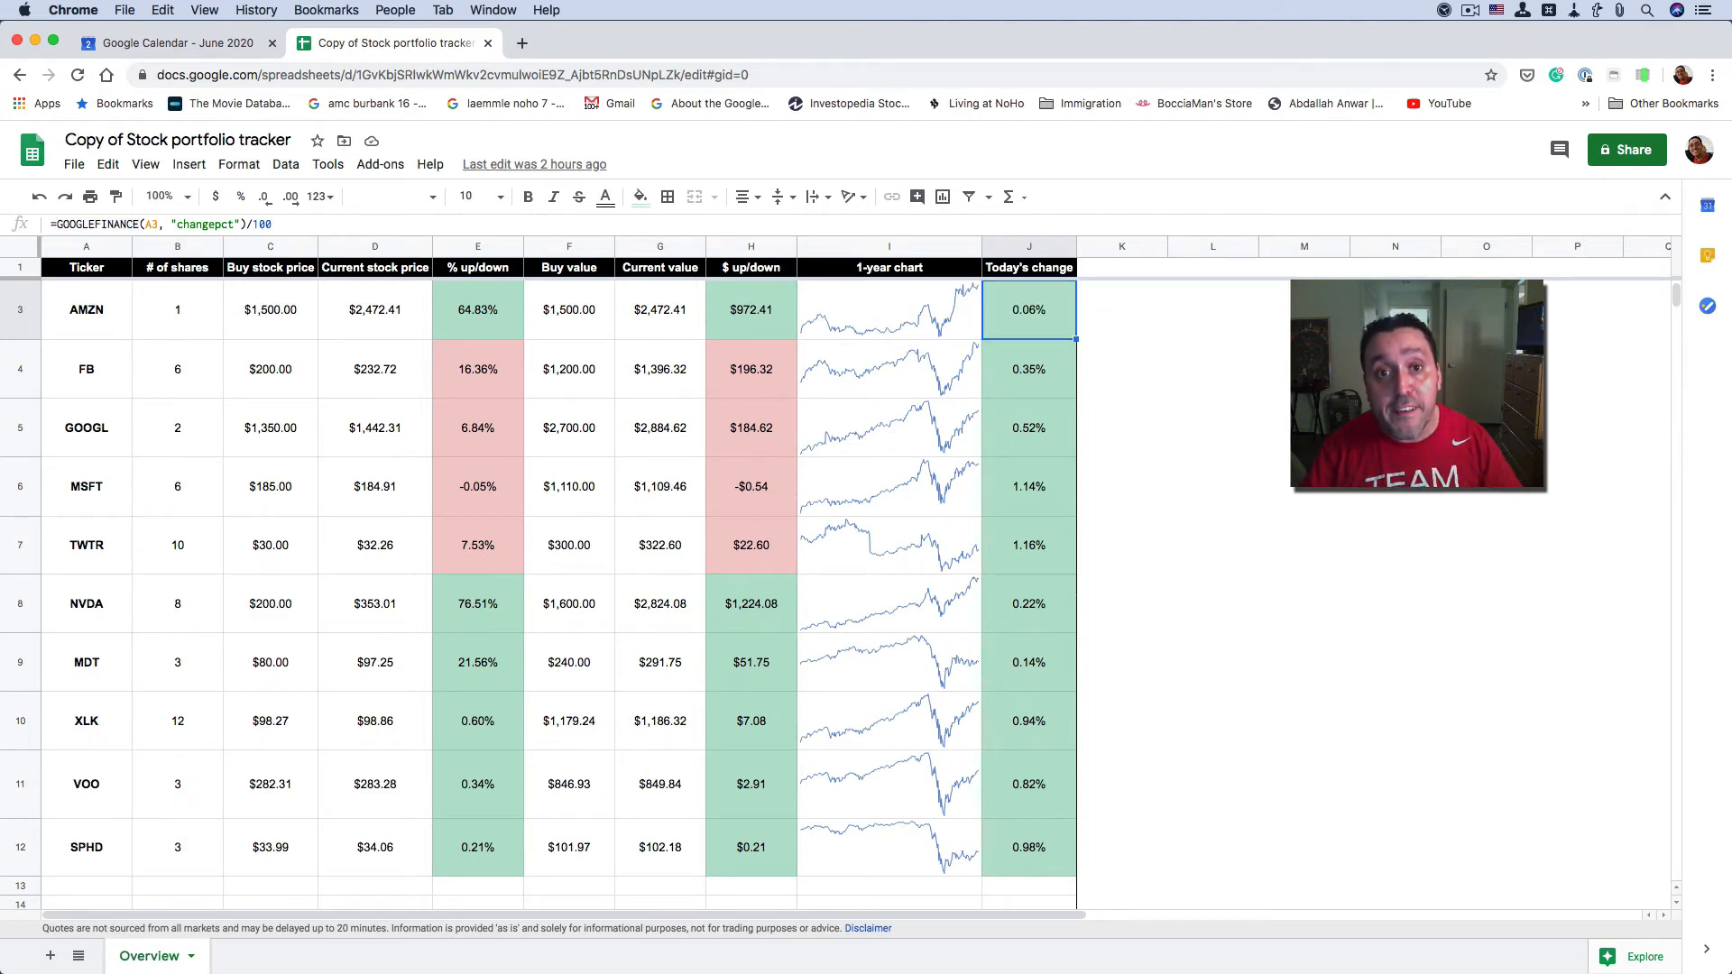
- Search Google for "netflix ticker" in a new browser tab
click(520, 43)
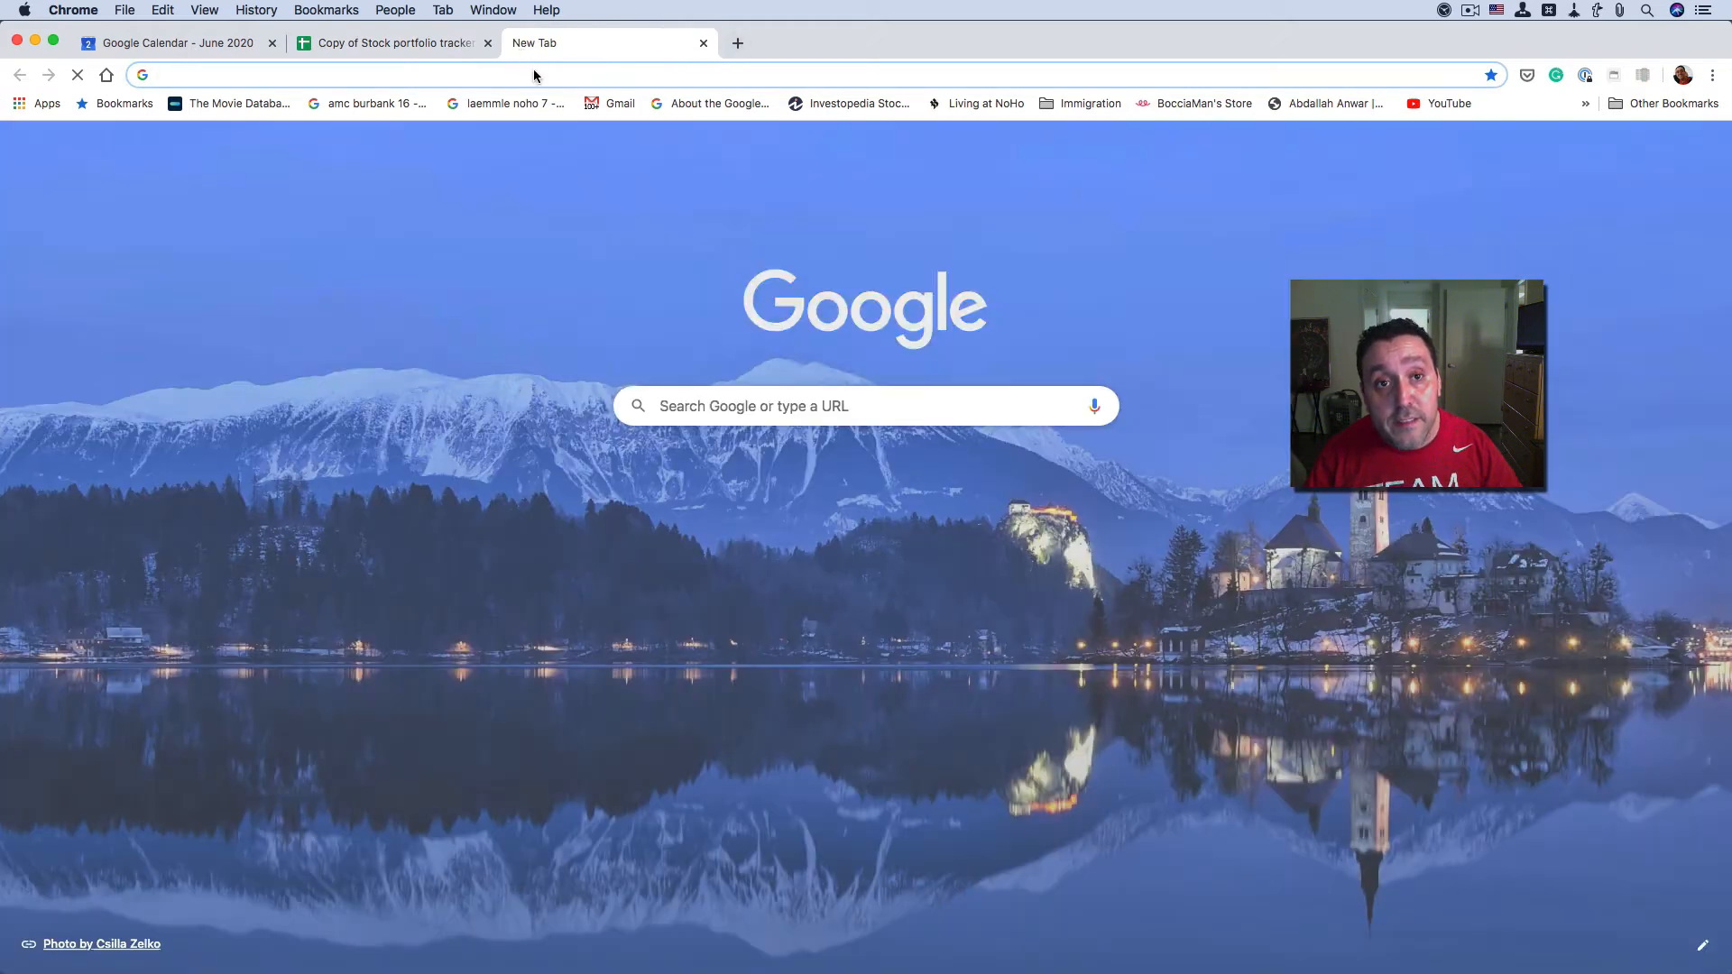
click(533, 71)
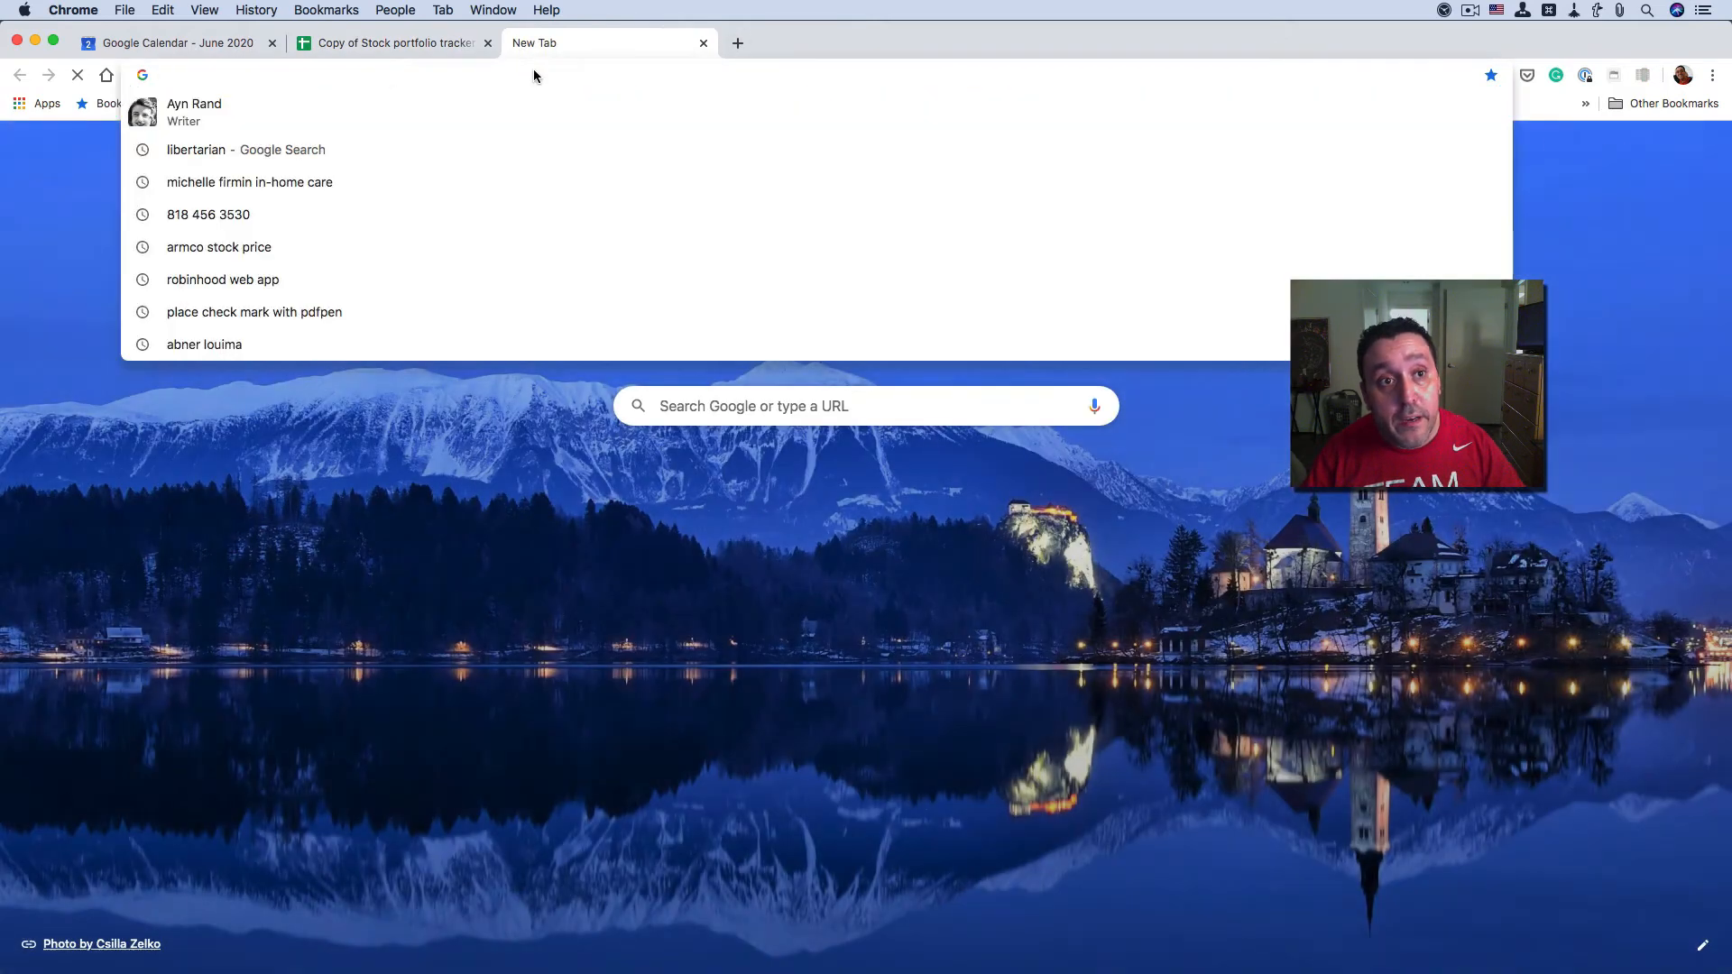
text(n)
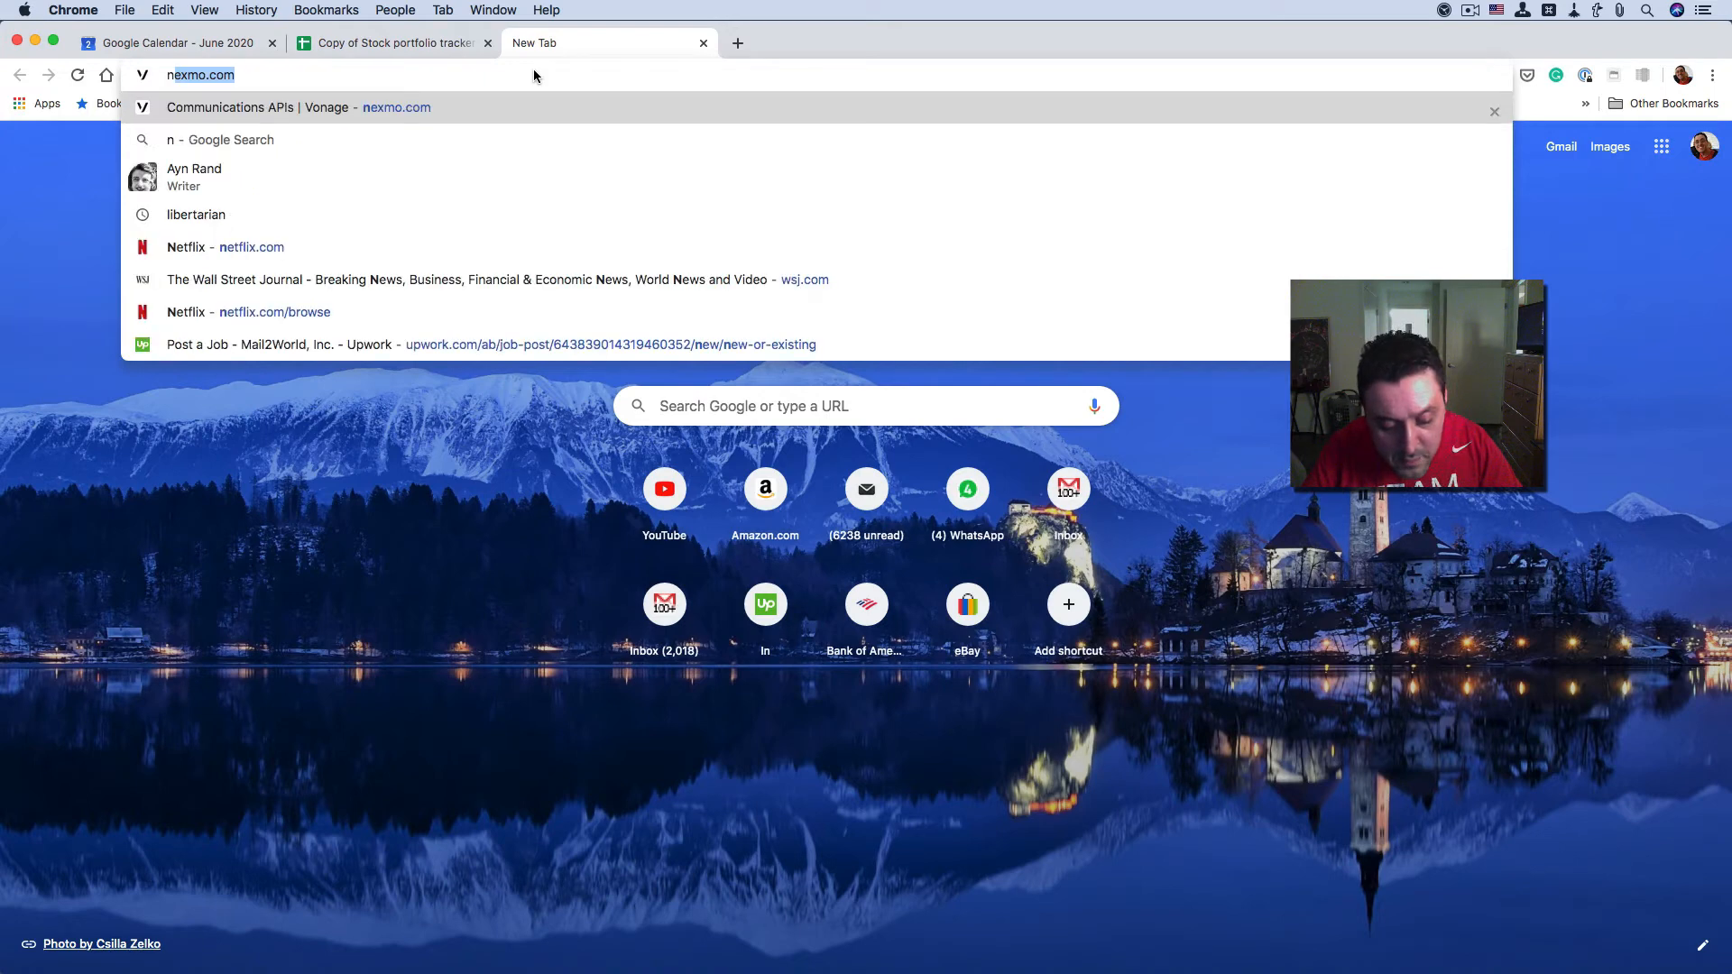
text(et)
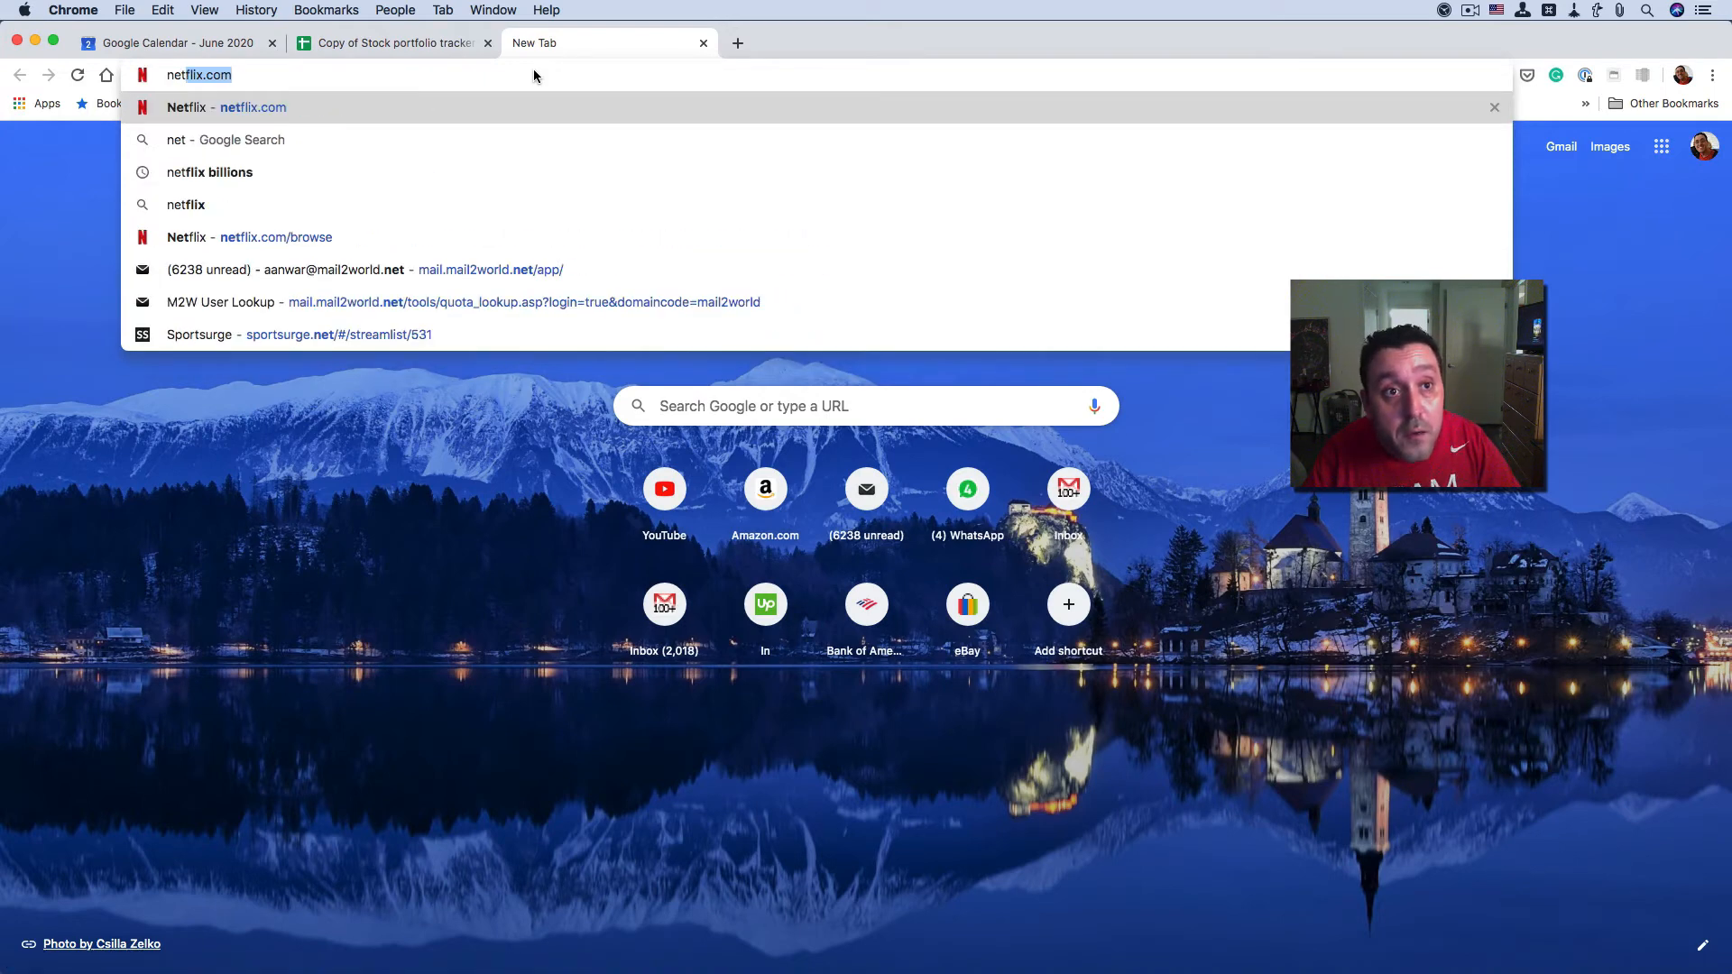
text(fli)
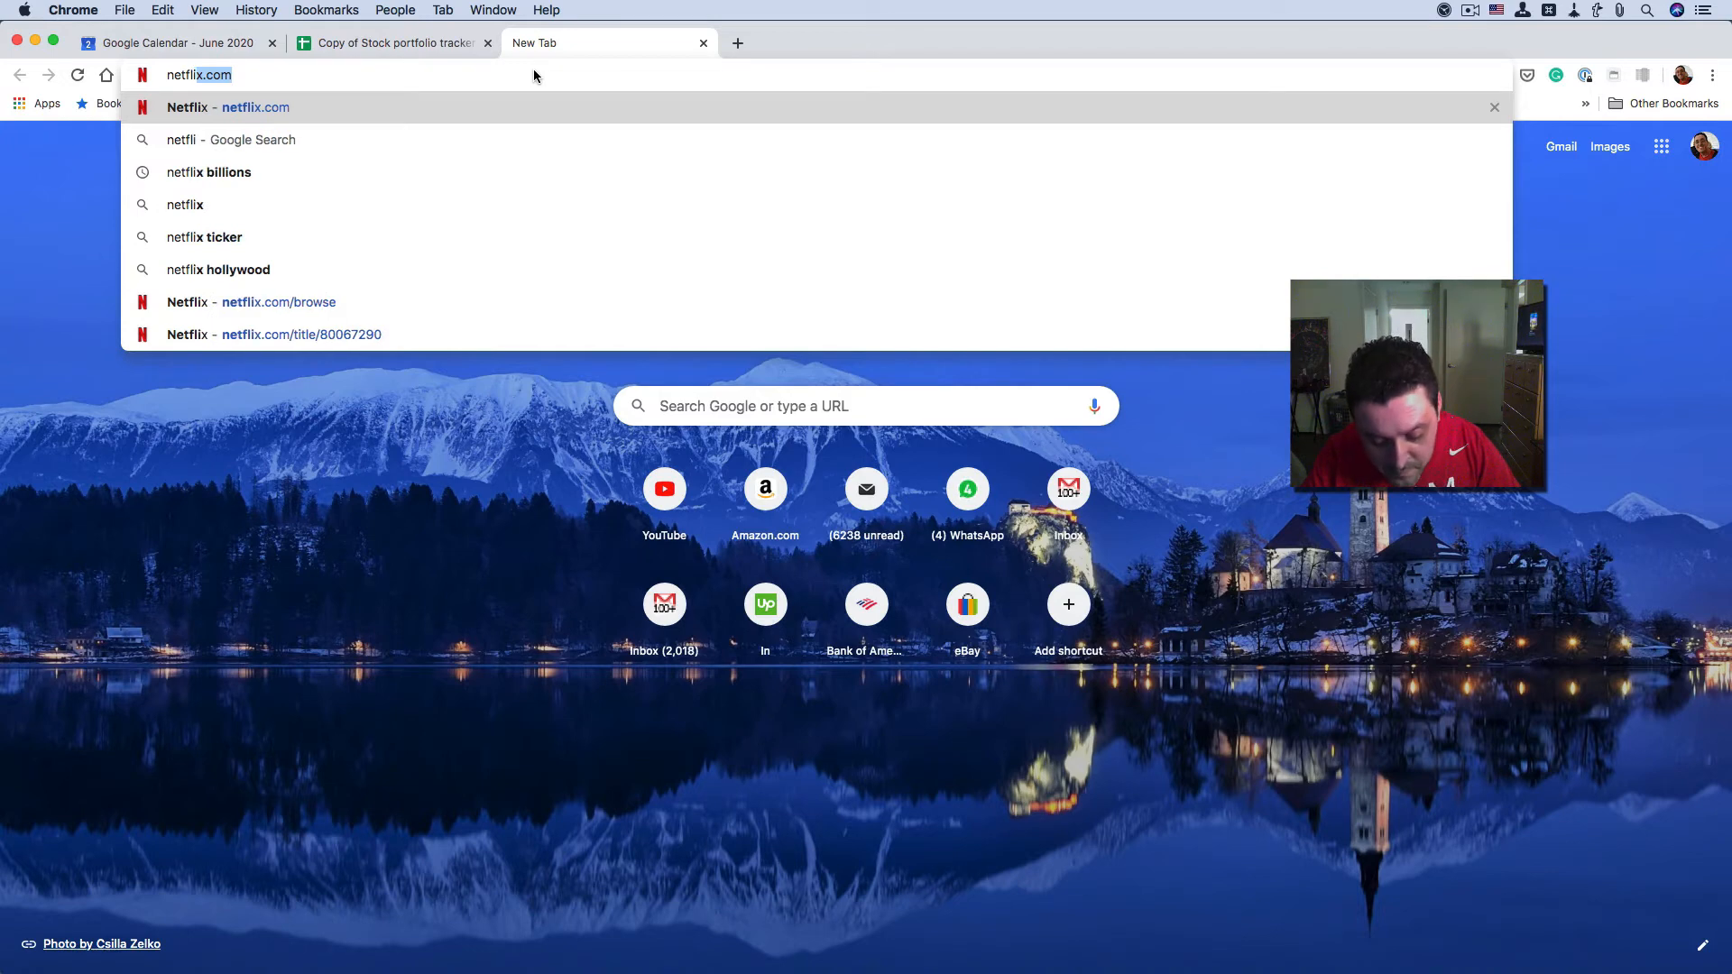
text(x)
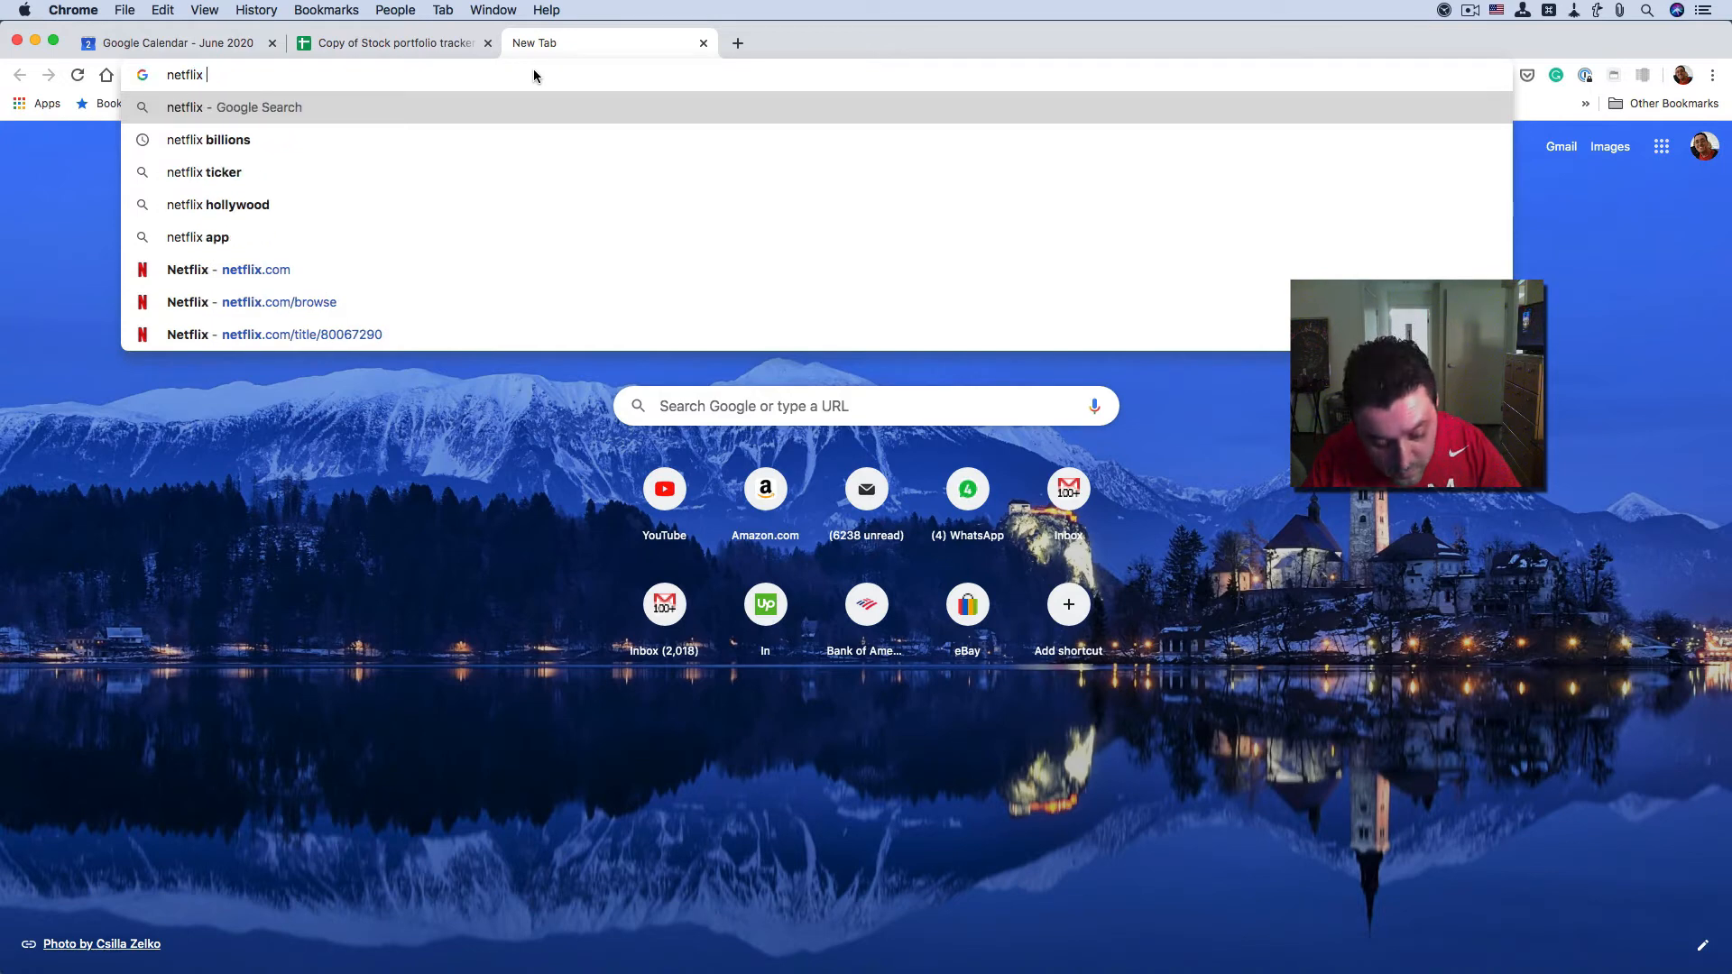
key(Down)
key(Down)
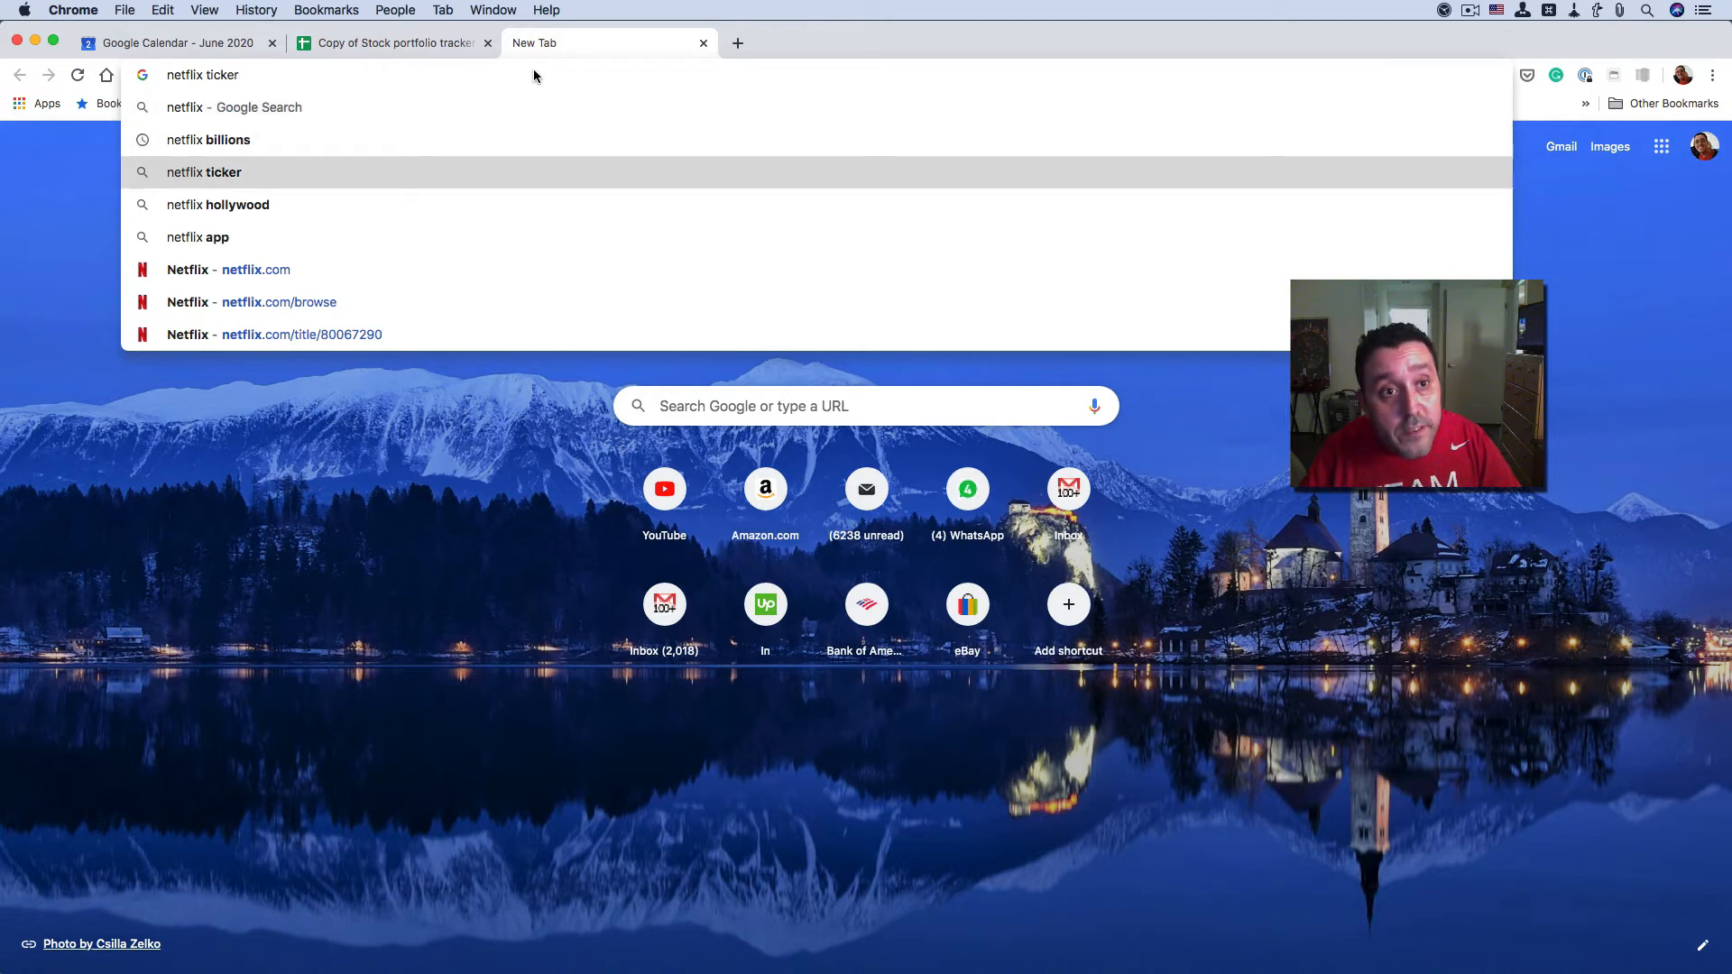
key(Return)
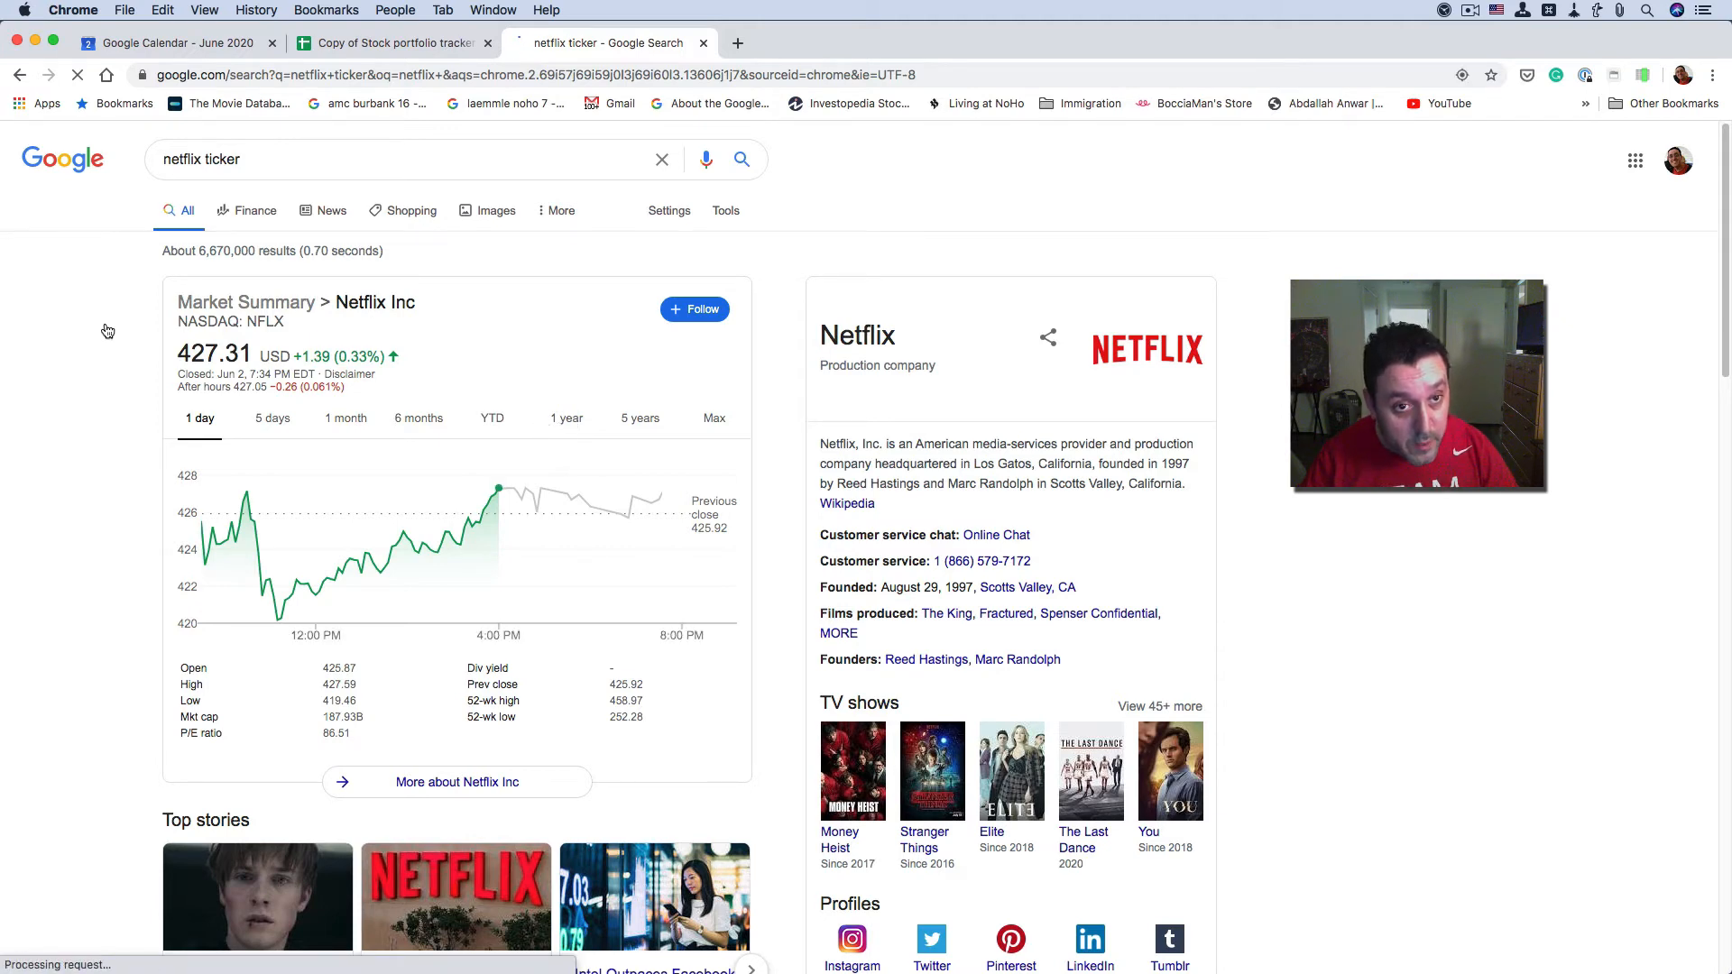
- Copy the ticker symbol NFLX from the search result and return to the empty rows below SPHD in the stock portfolio tracker
double_click(253, 322)
key(super+c)
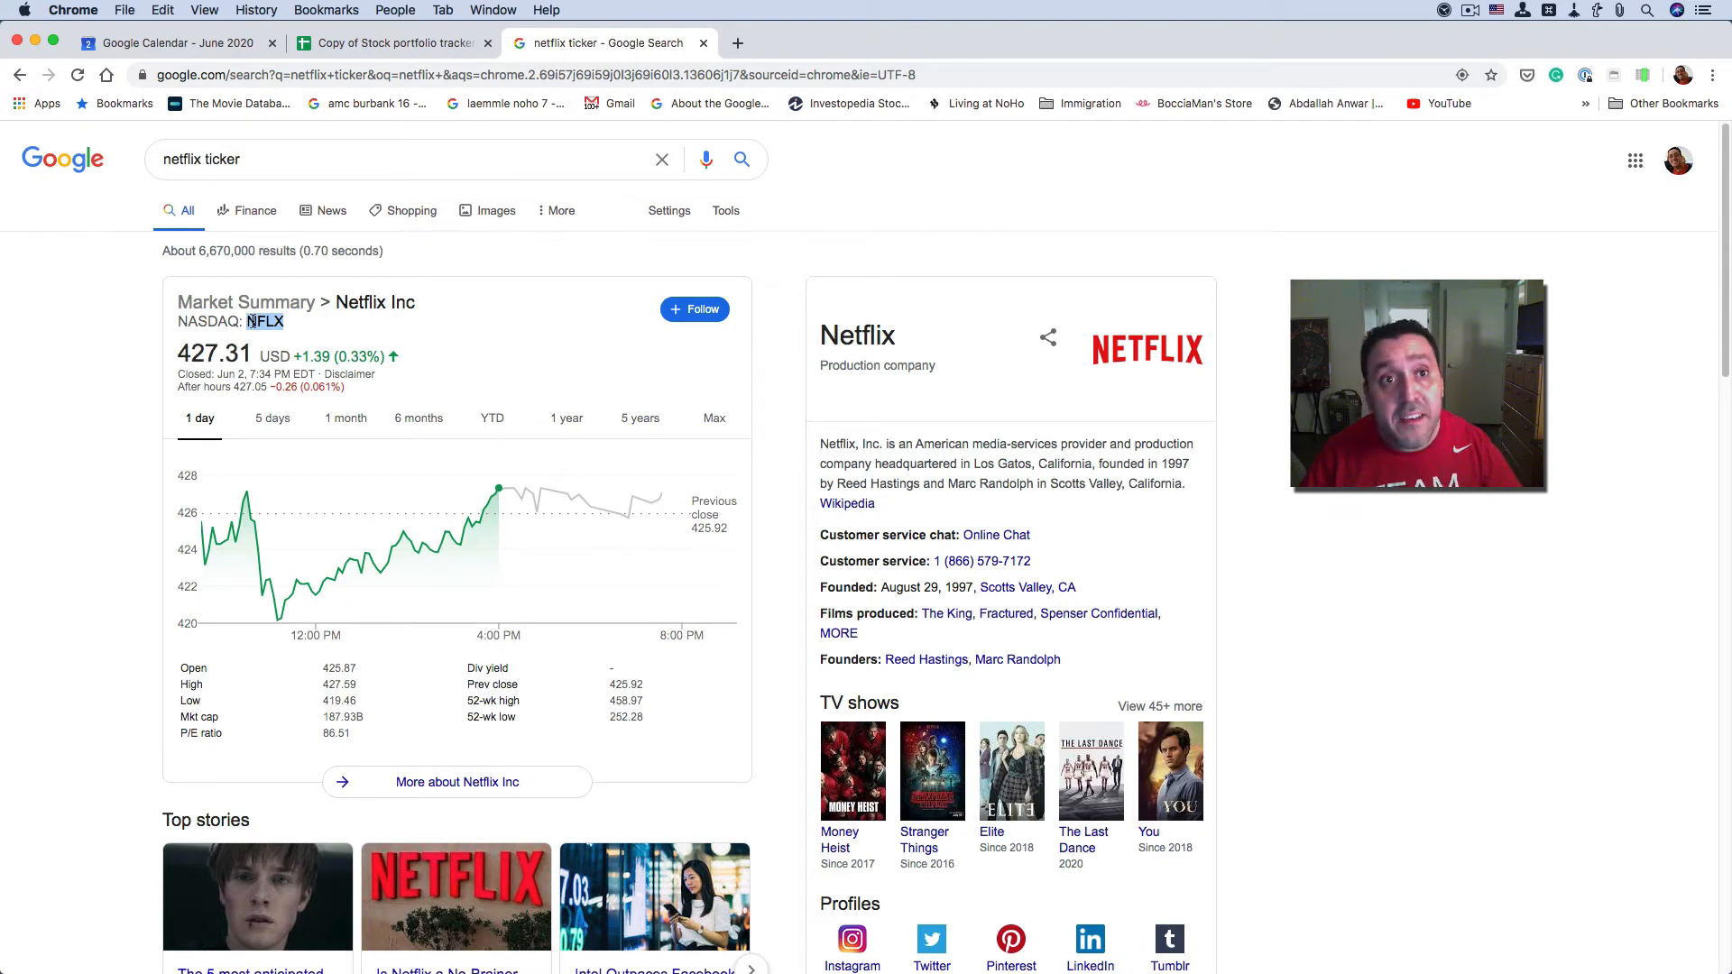
click(352, 48)
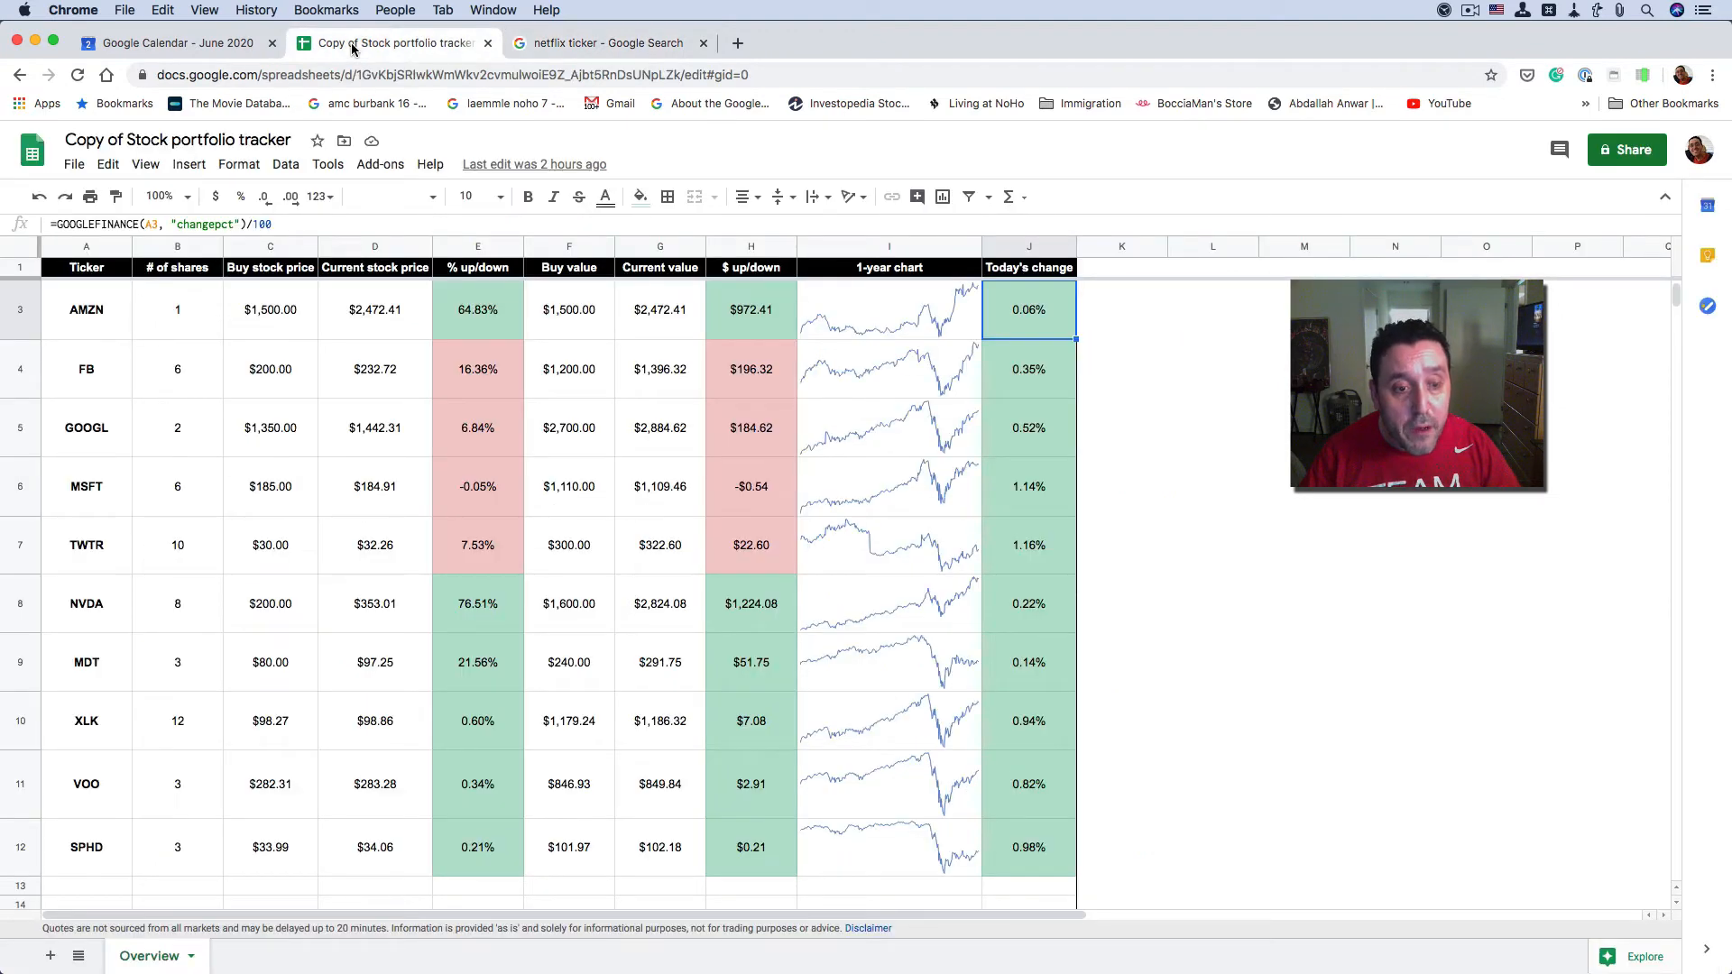
mouse_move(1639, 973)
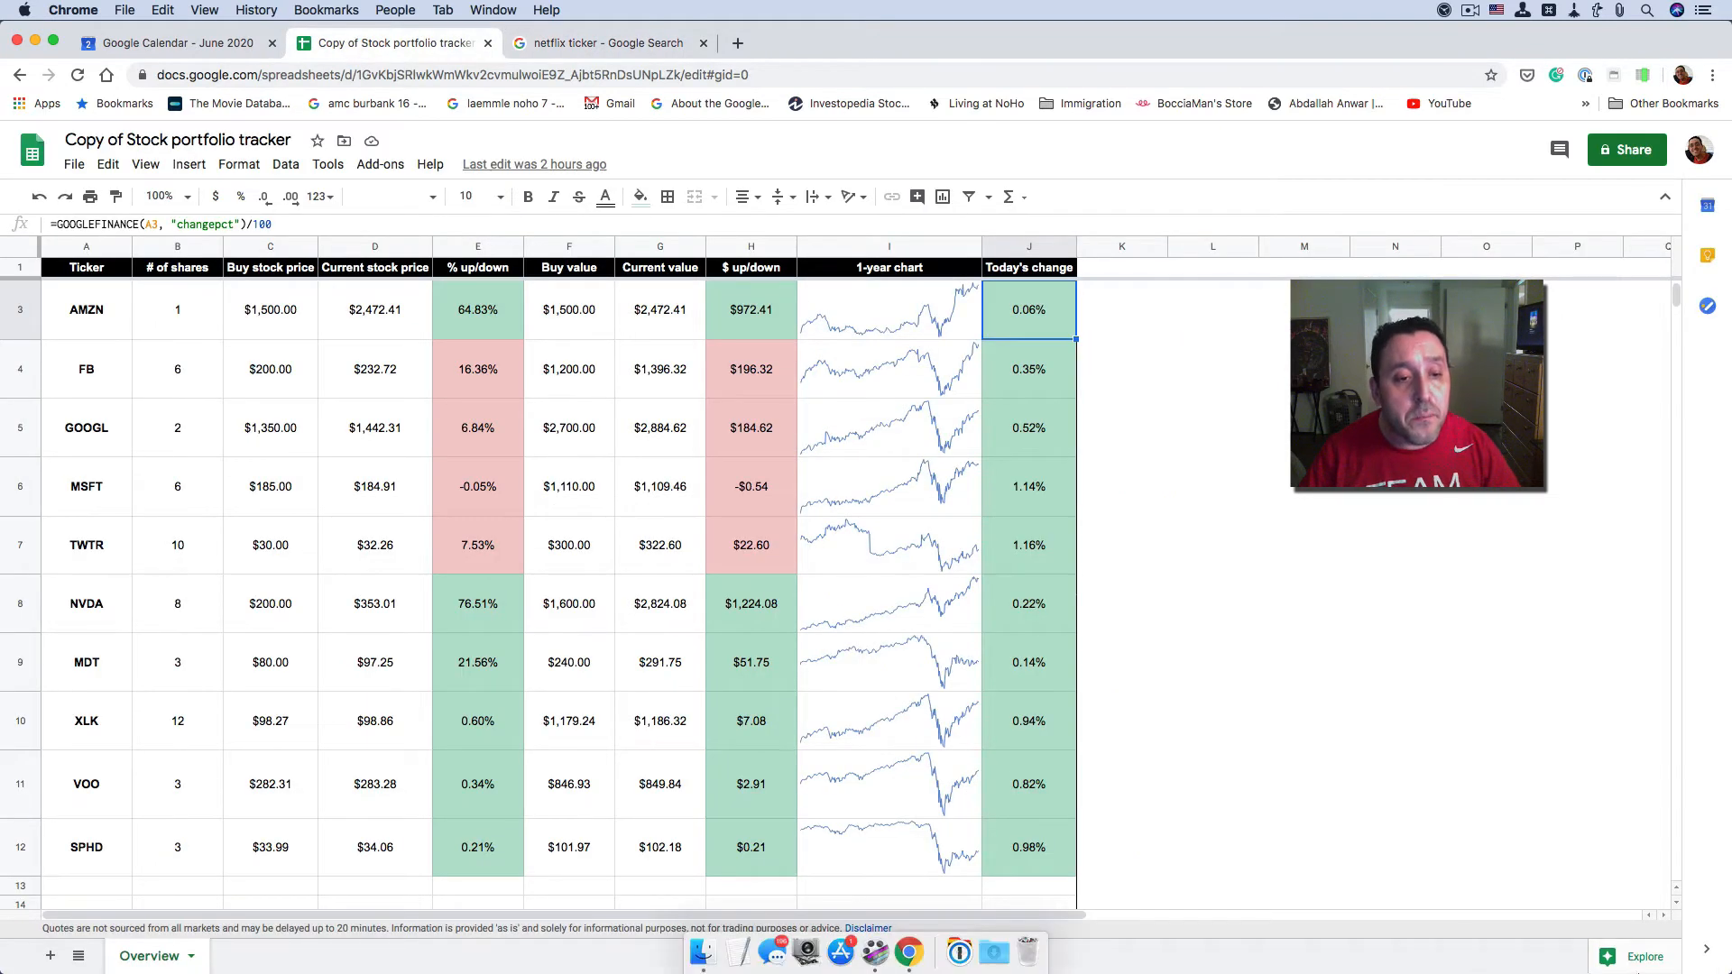
scroll(659, 638, down, 1)
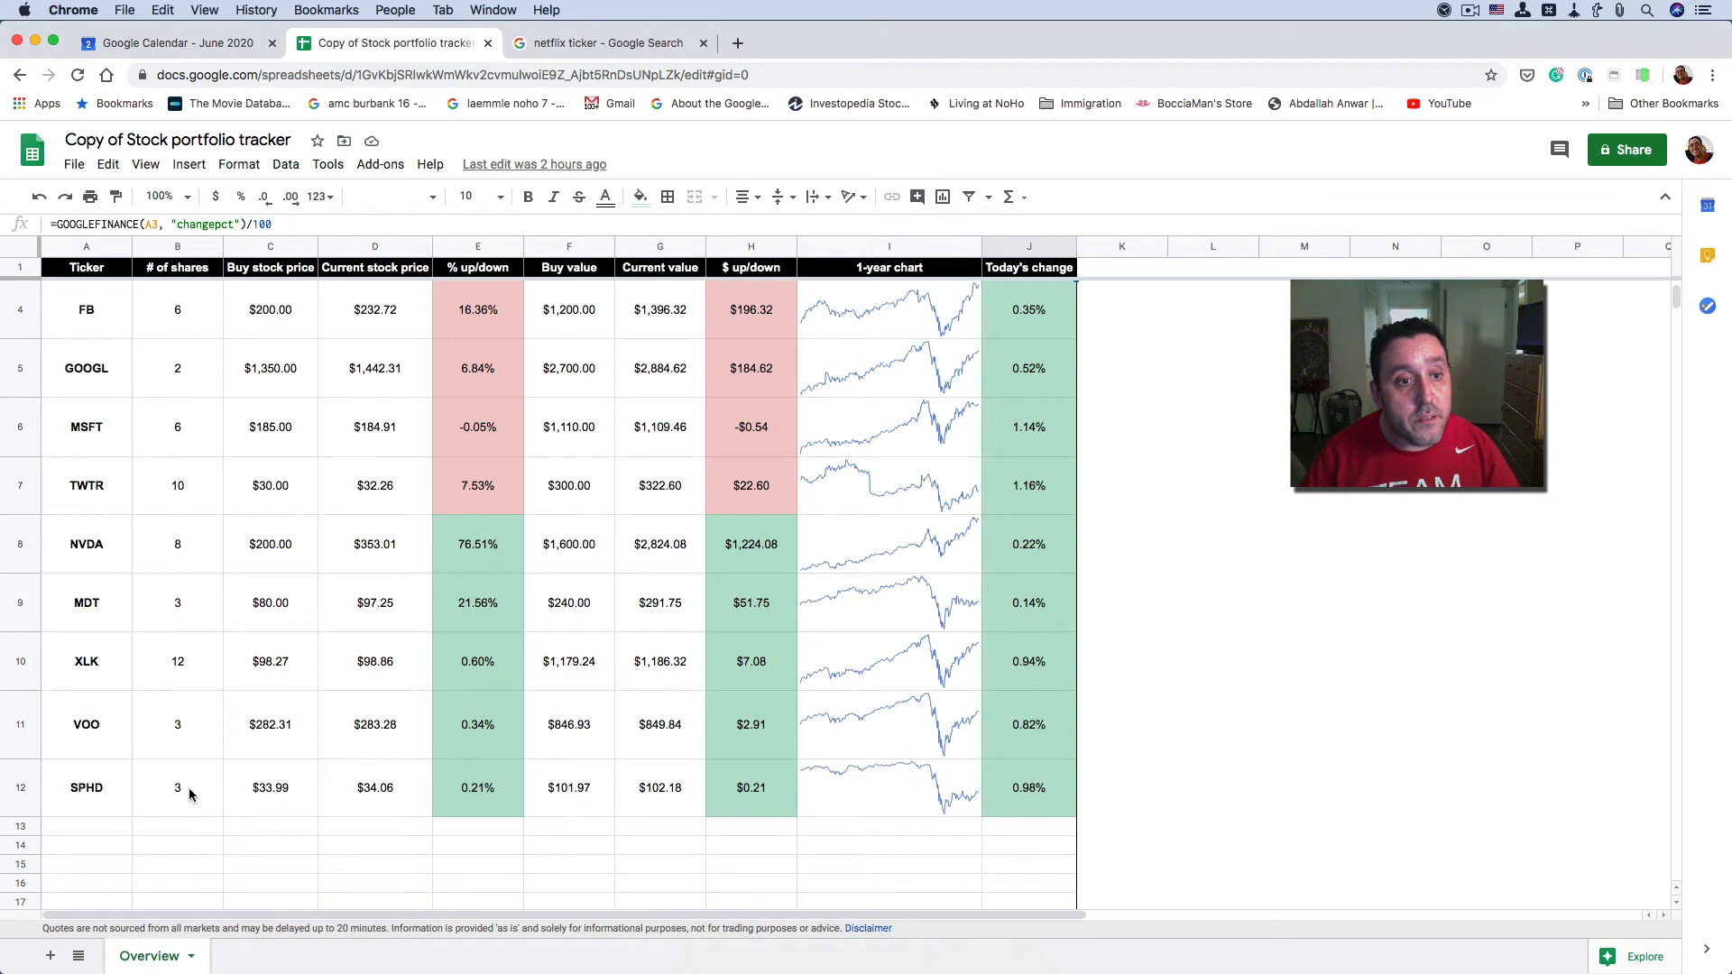
- Replace the ticker MDT with the copied NFLX and set its number of shares to 15
click(94, 618)
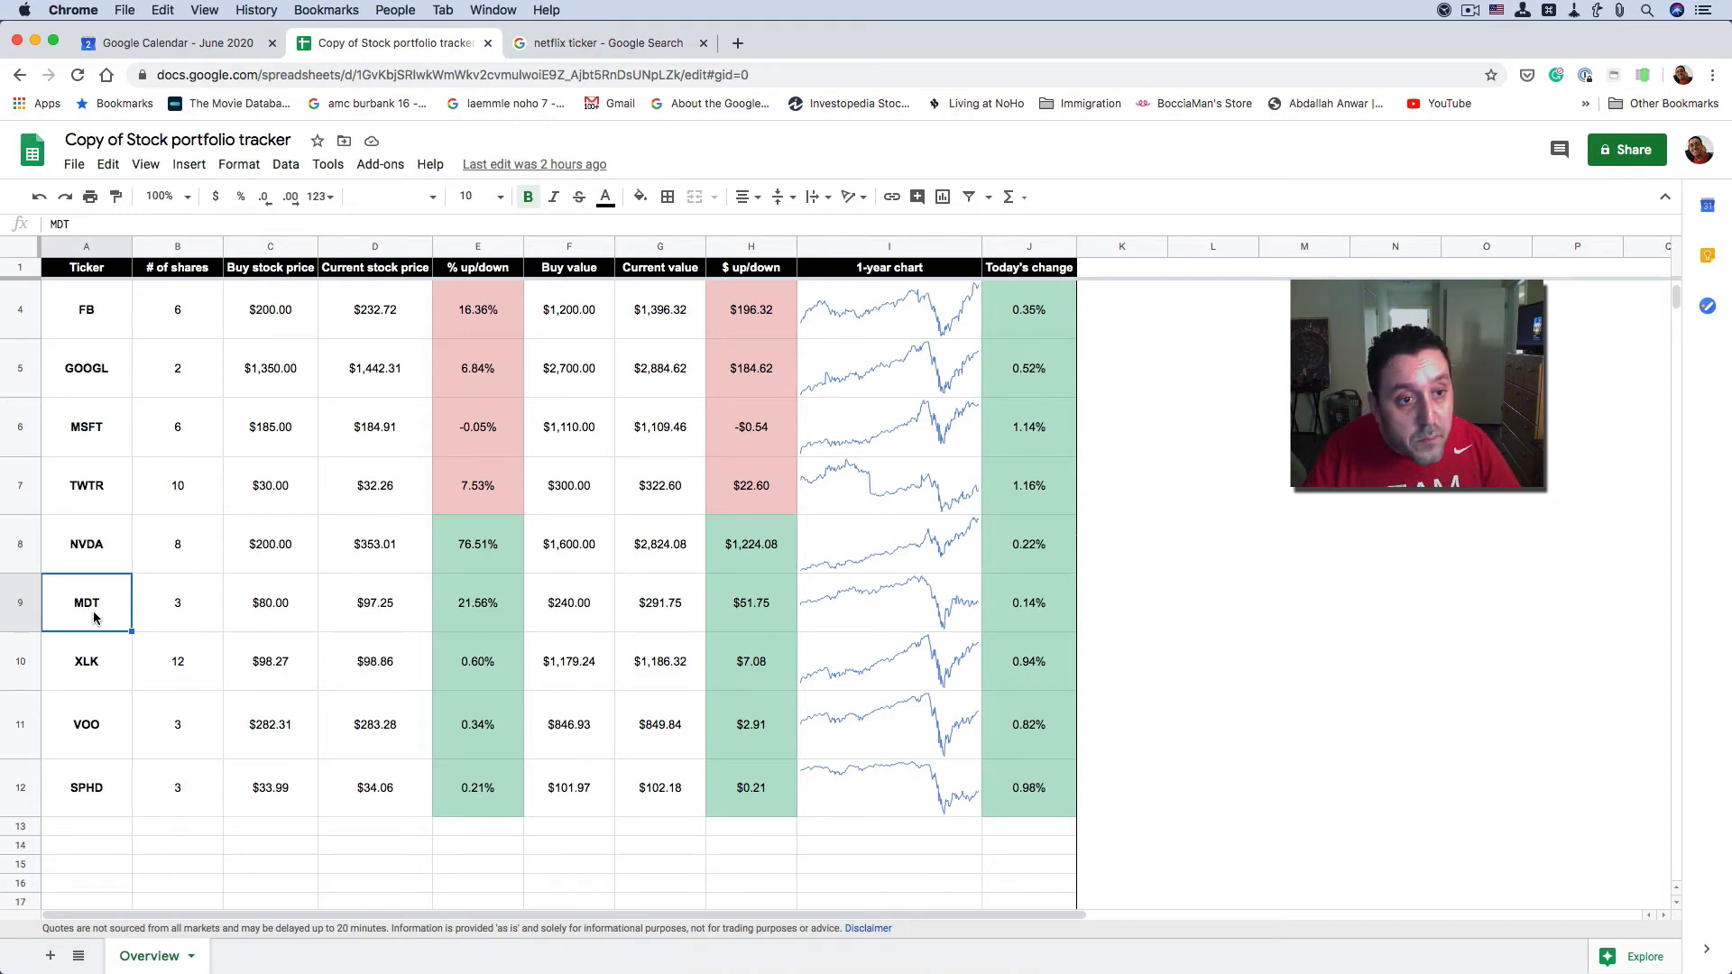
key(super+v)
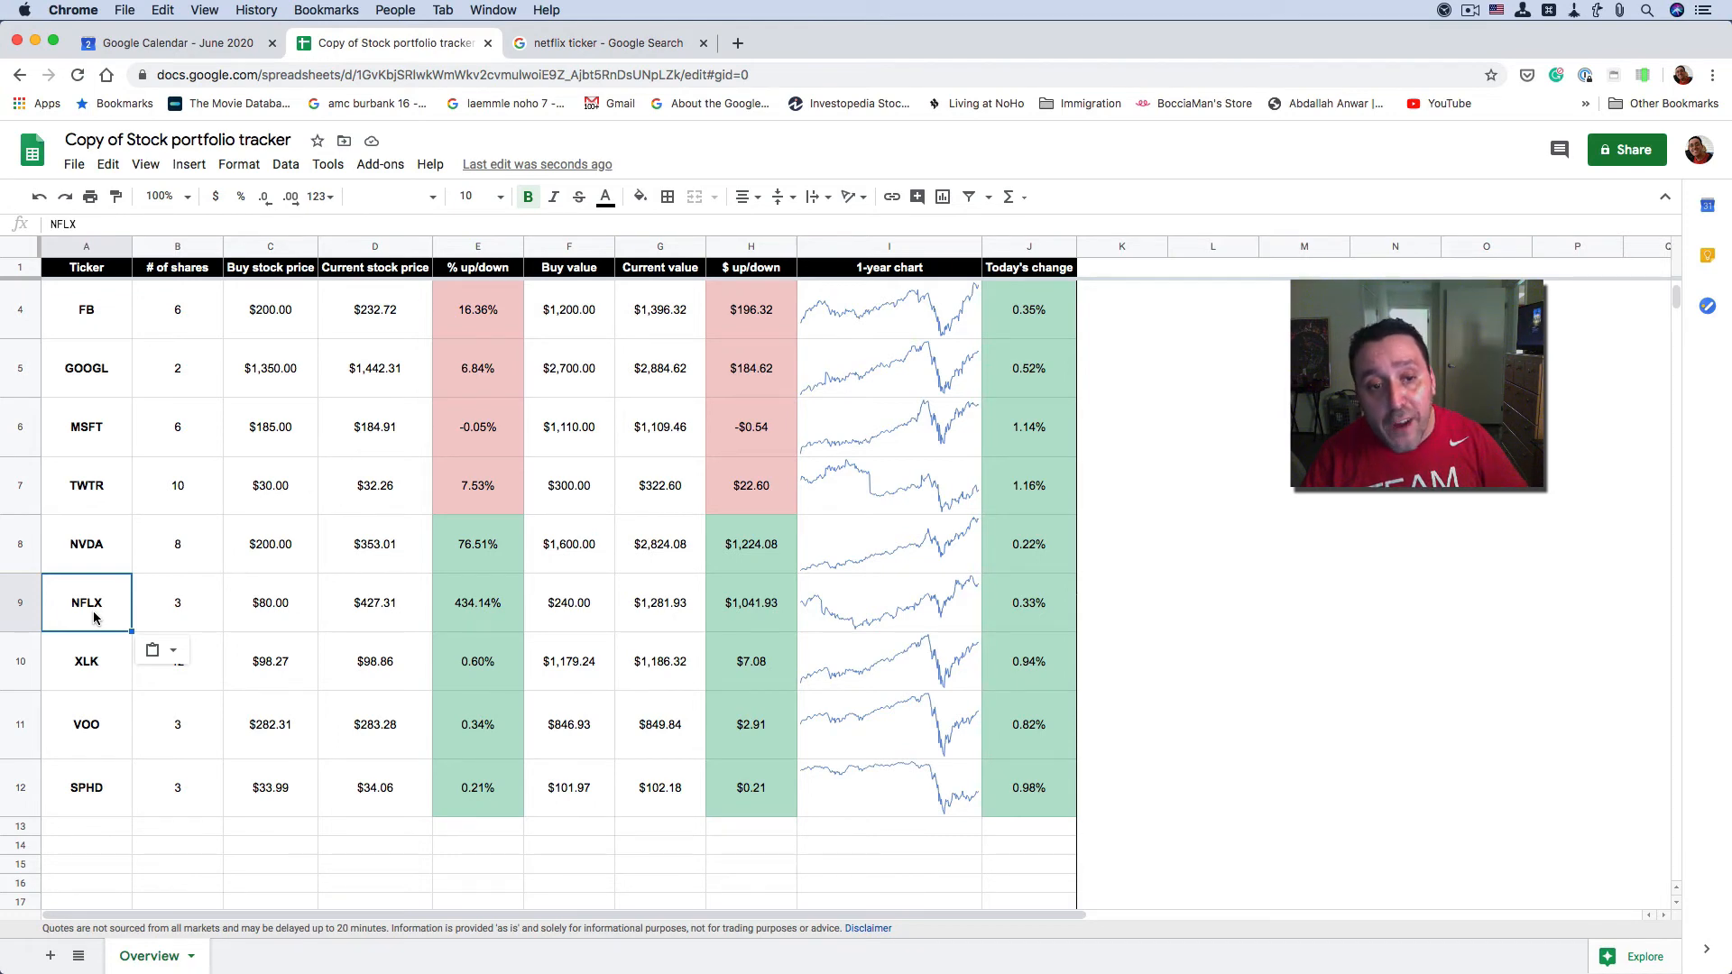
key(Right)
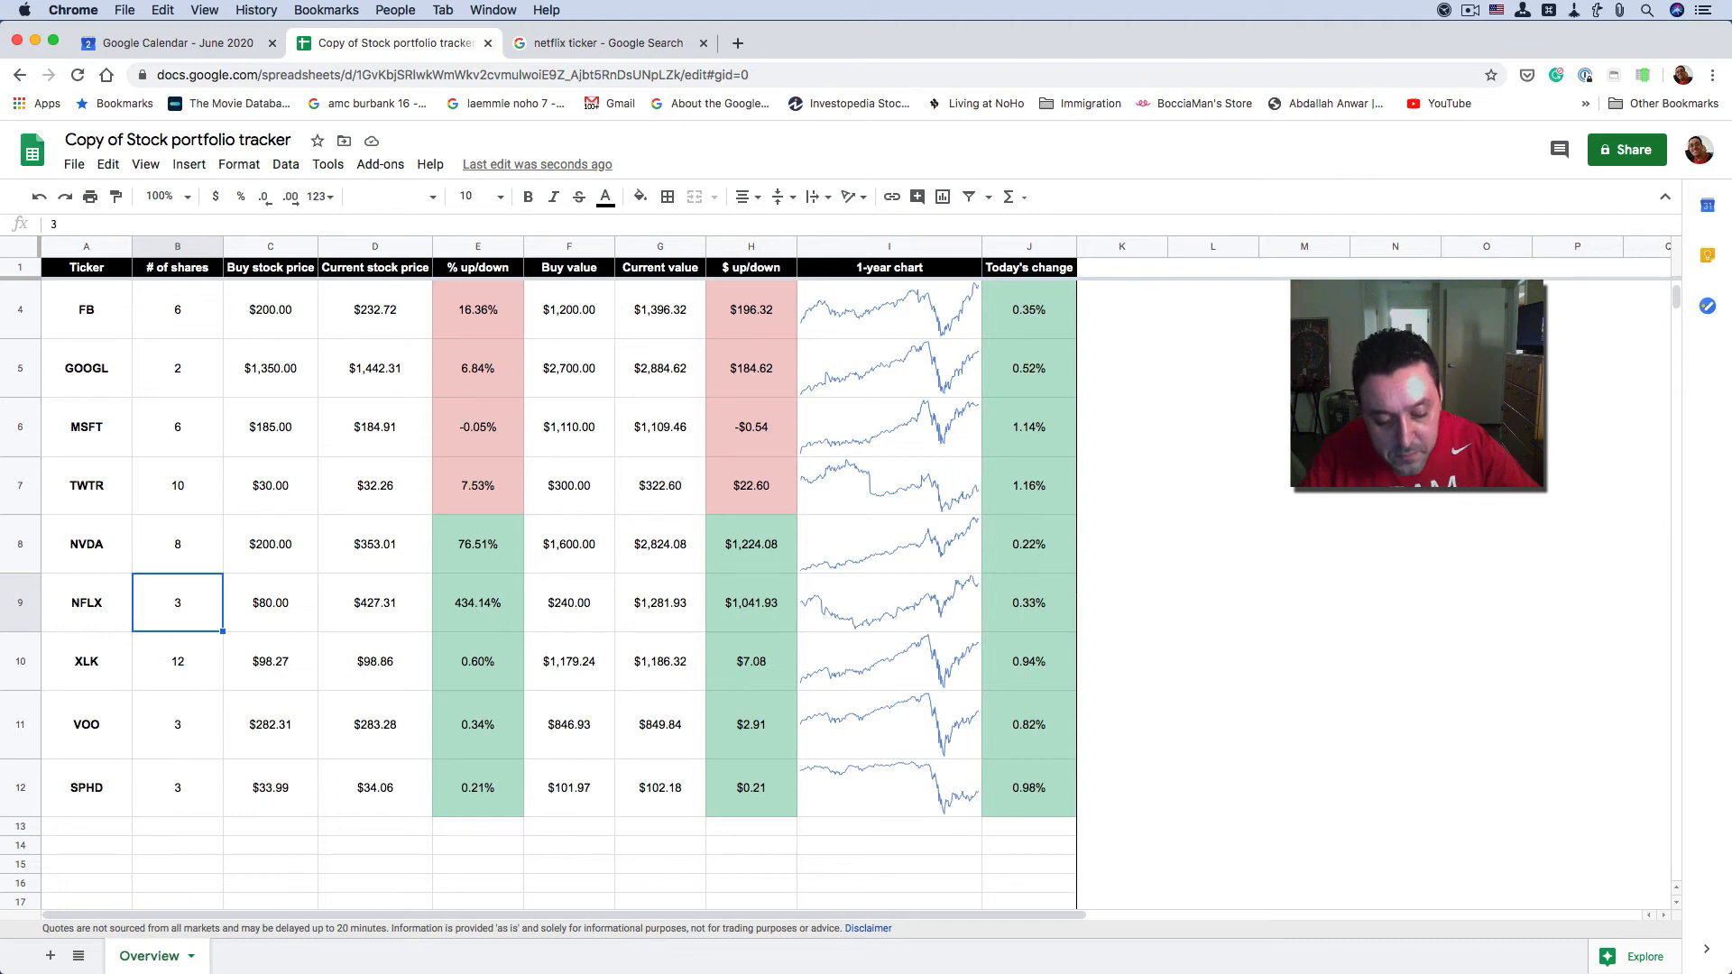
text(15)
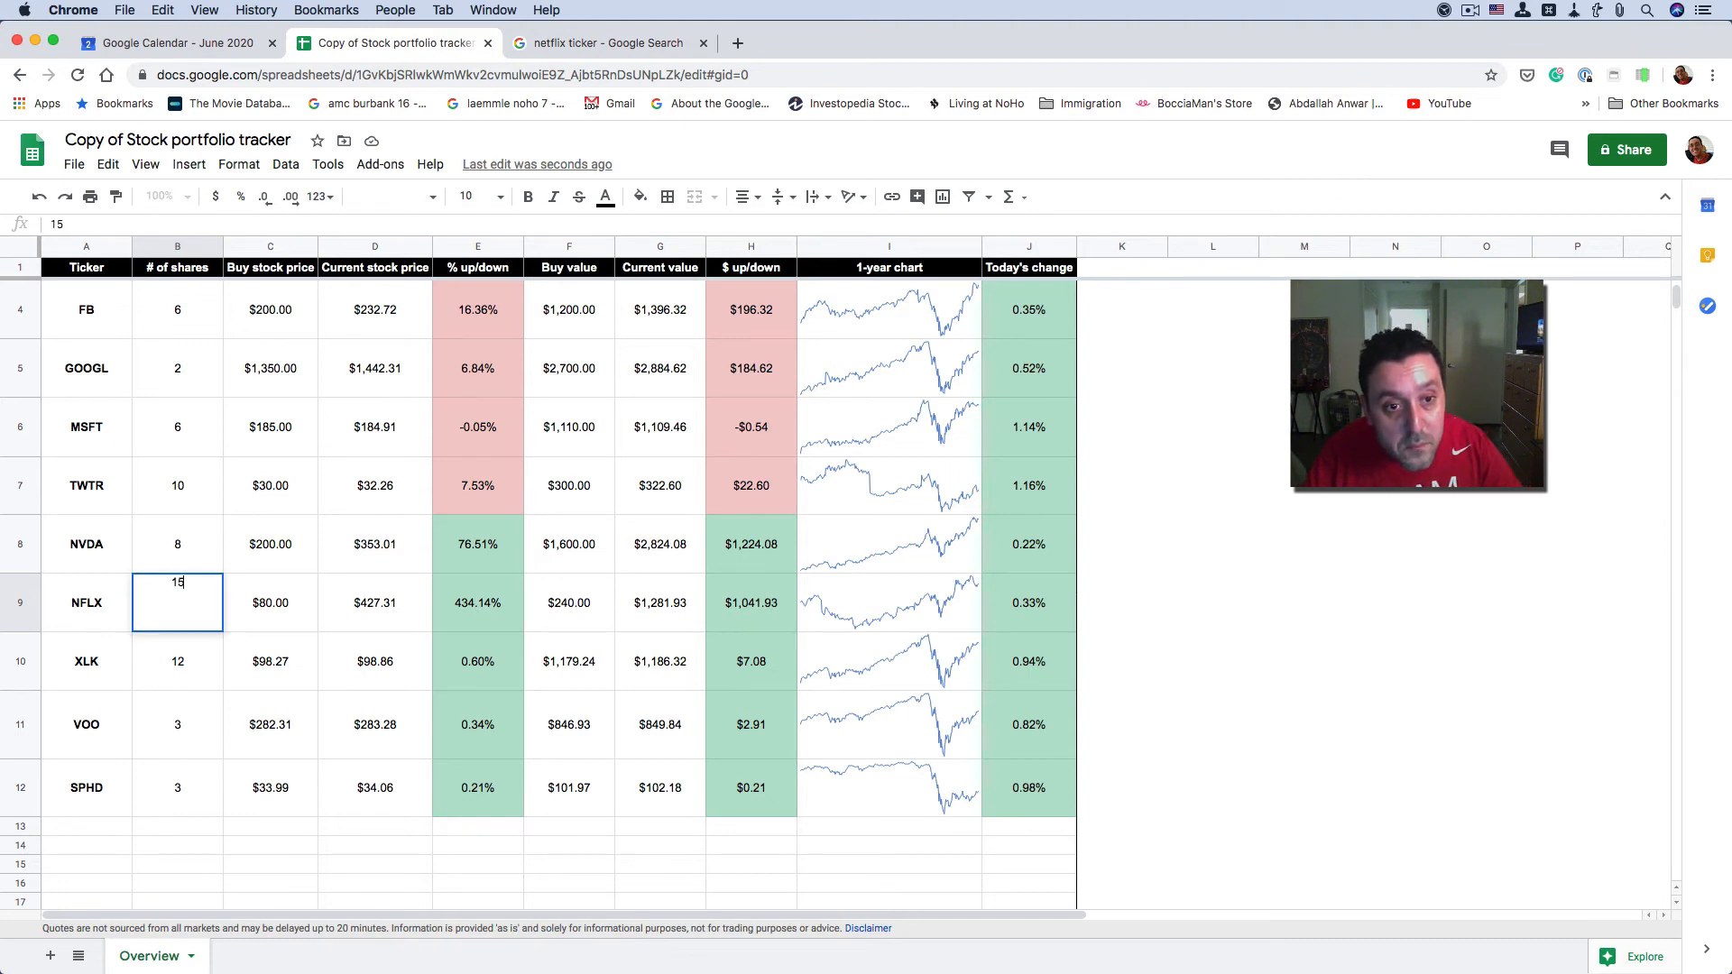
key(Tab)
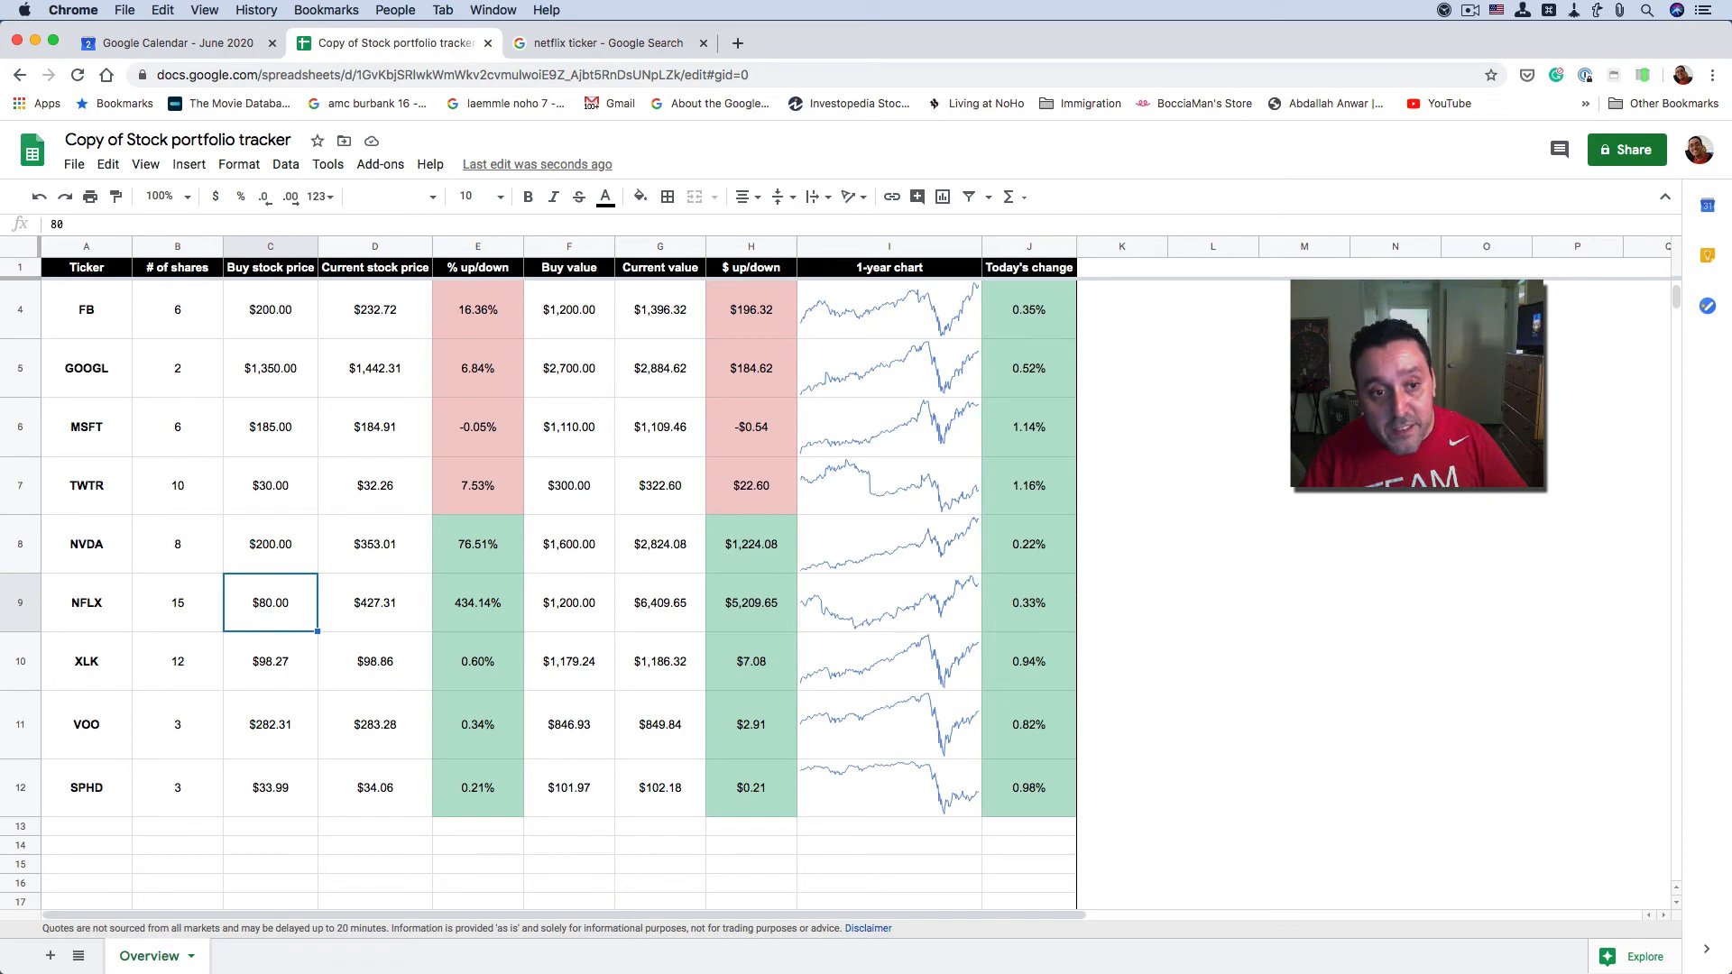
- Review NFLX's ticker, number of shares and buy price, and the formulas behind its current stock price and % up/down
click(178, 603)
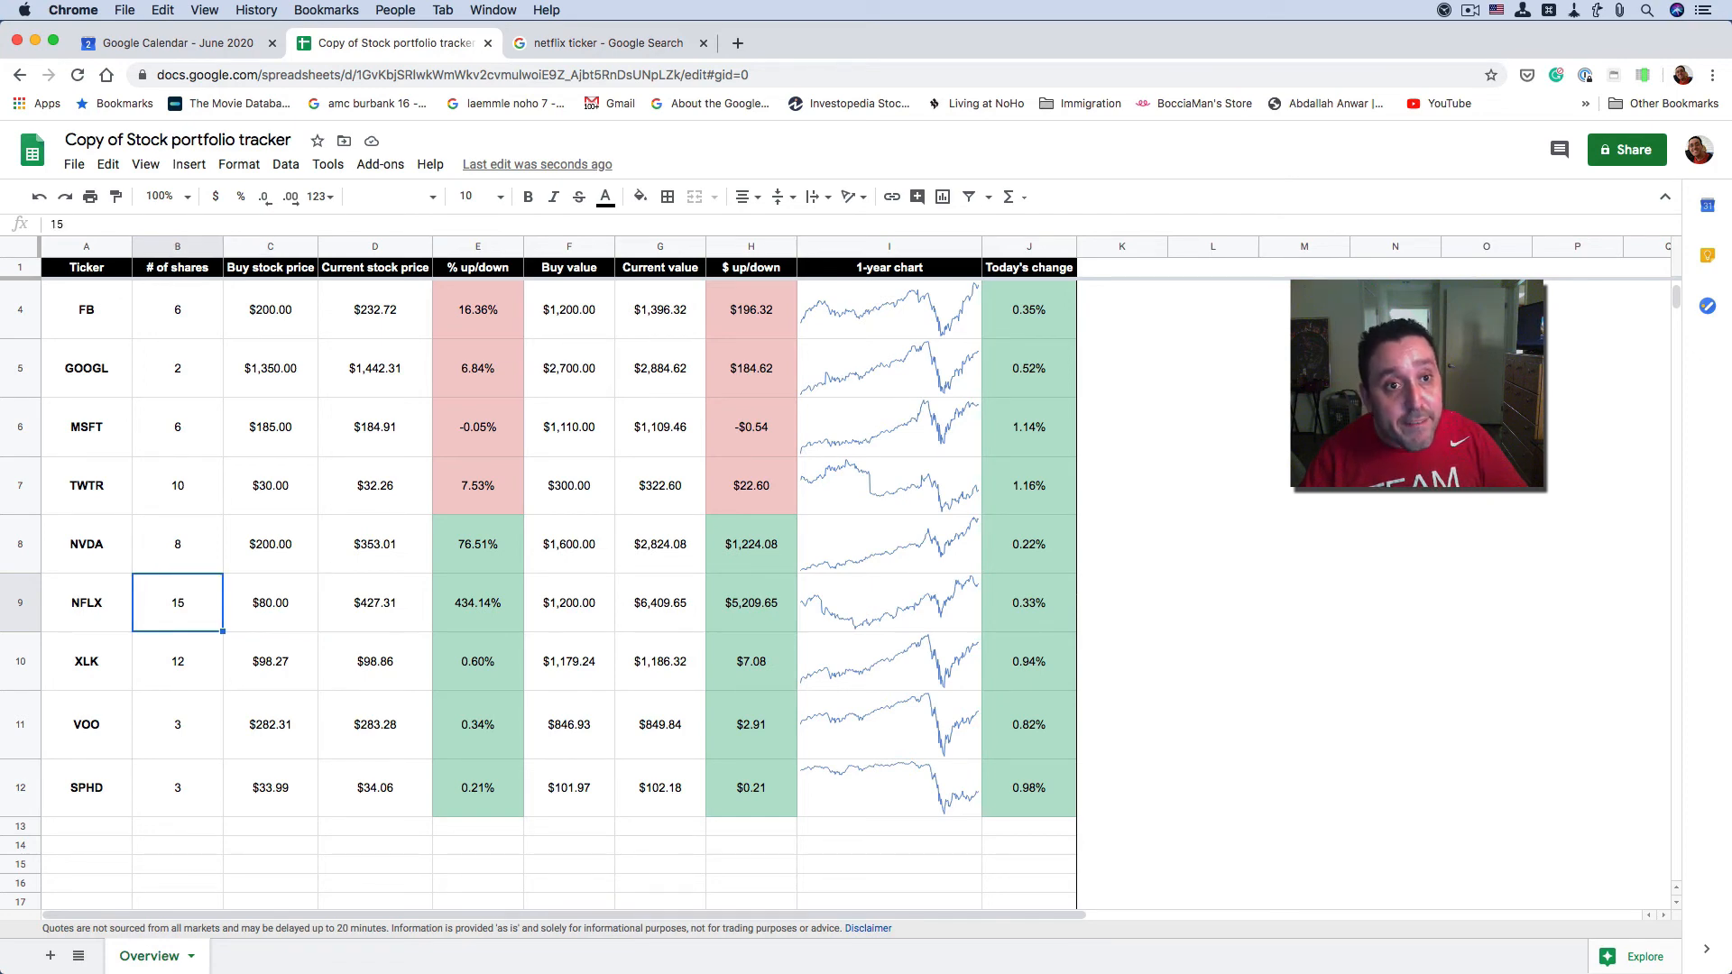
click(86, 603)
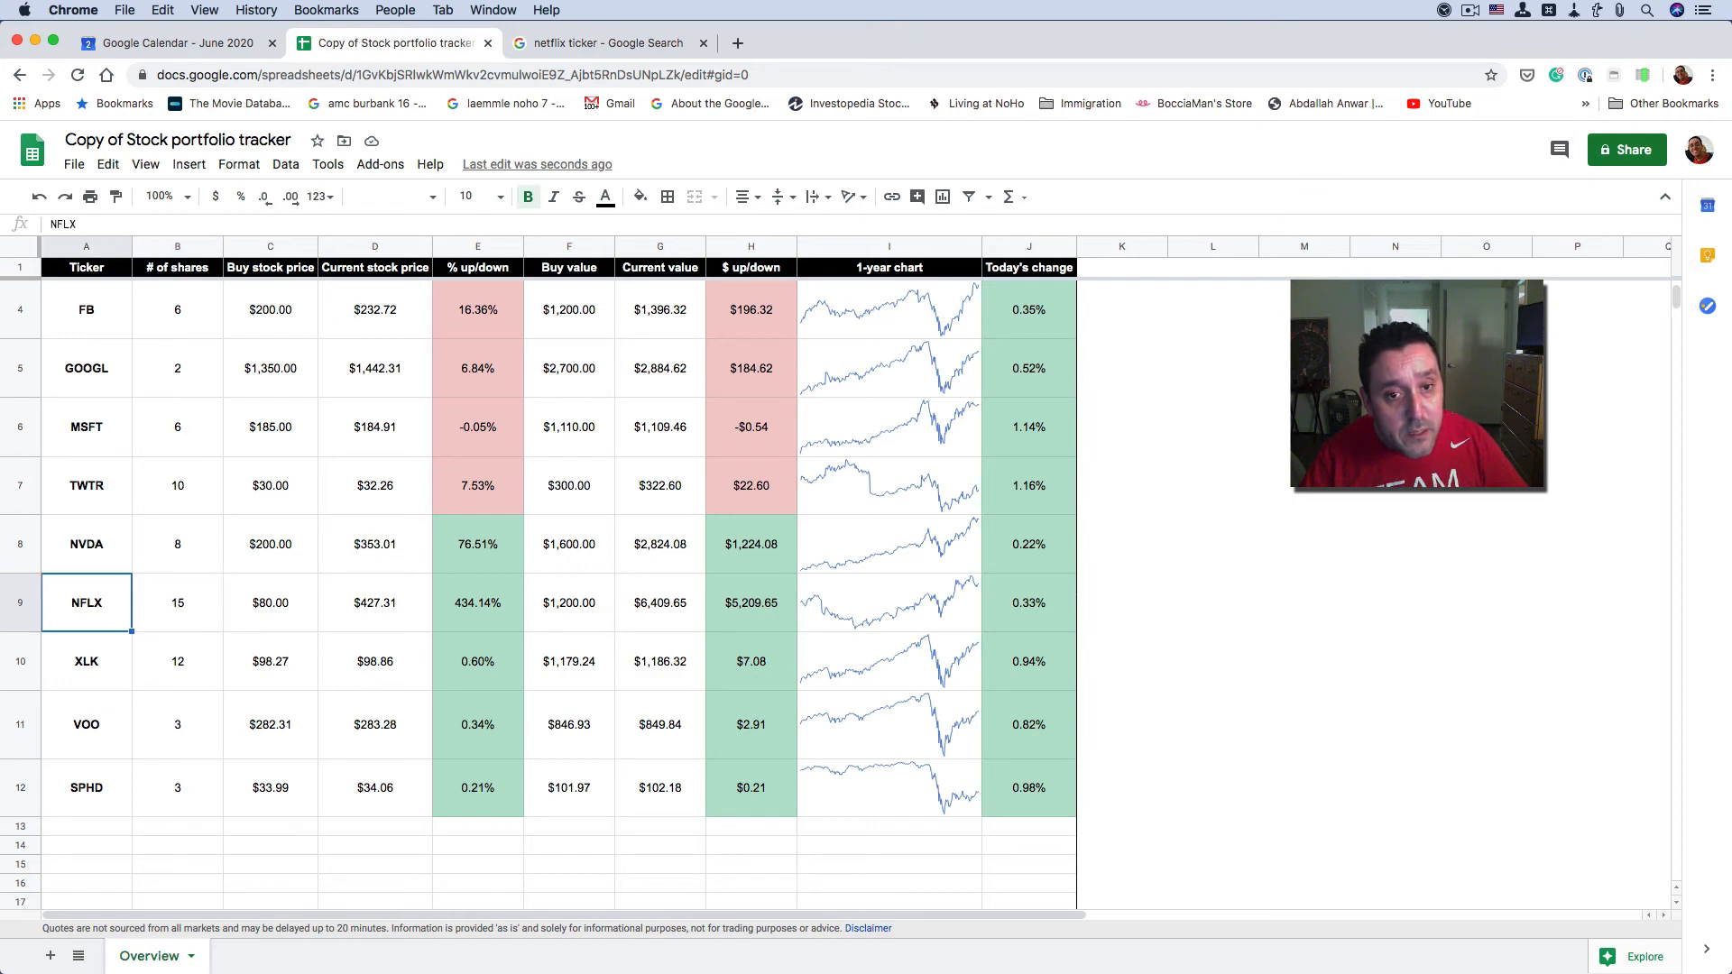
click(178, 603)
click(271, 603)
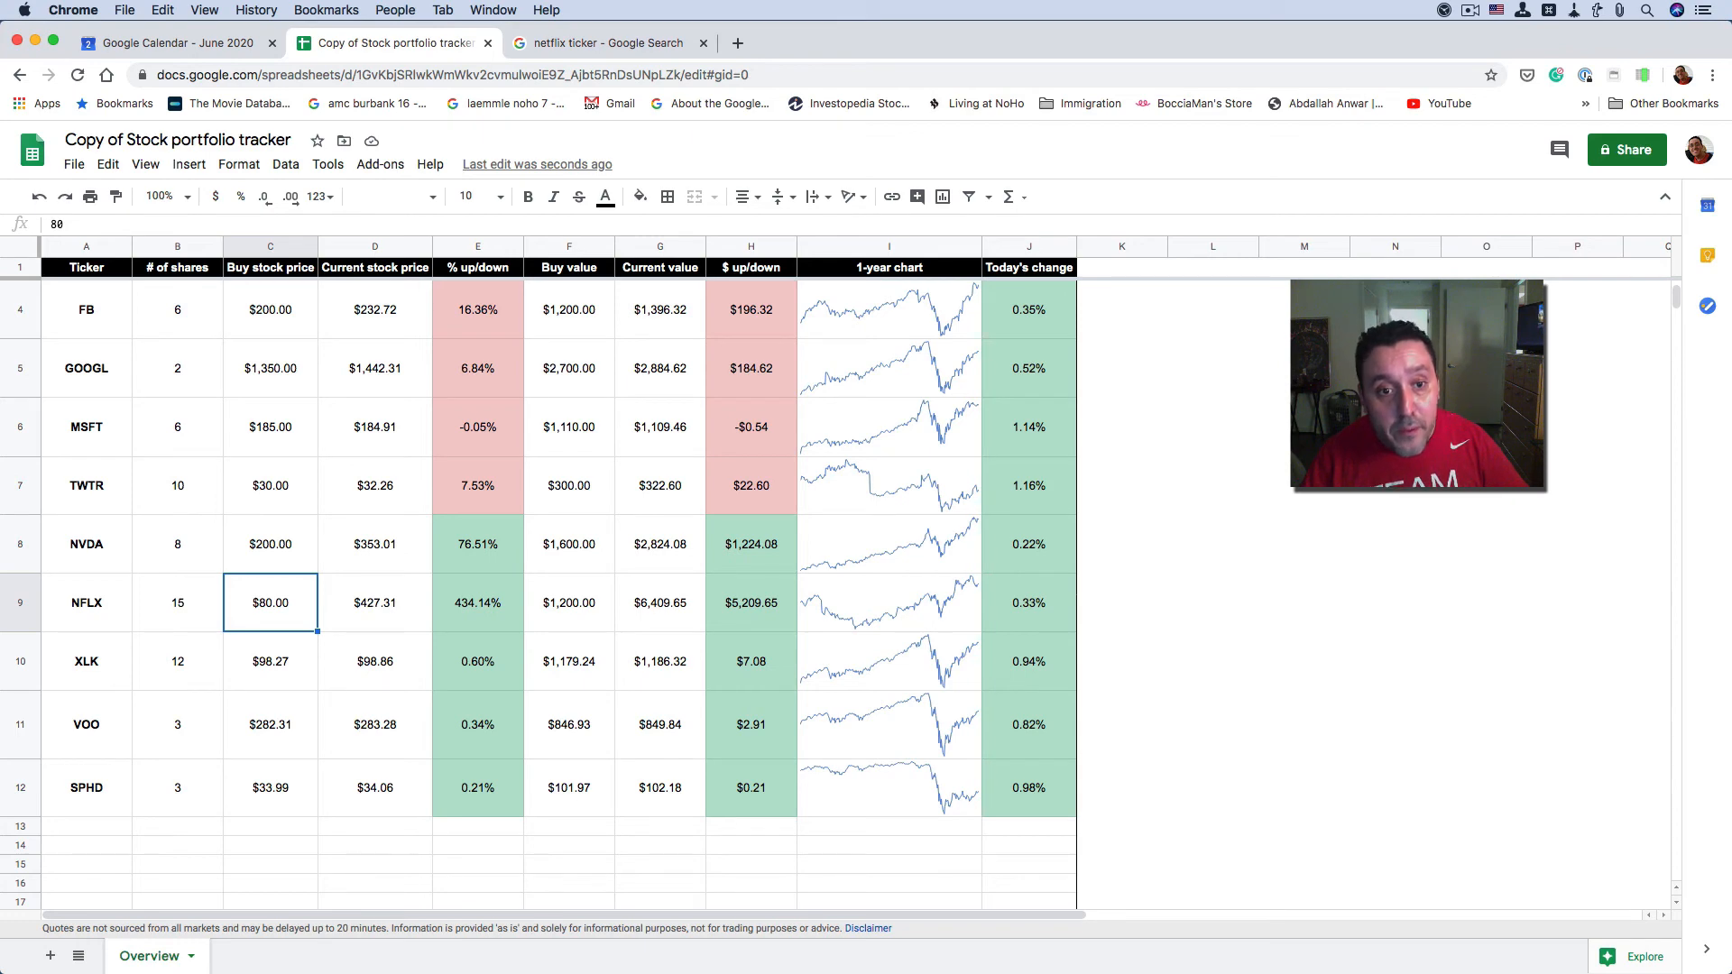
click(375, 603)
click(478, 603)
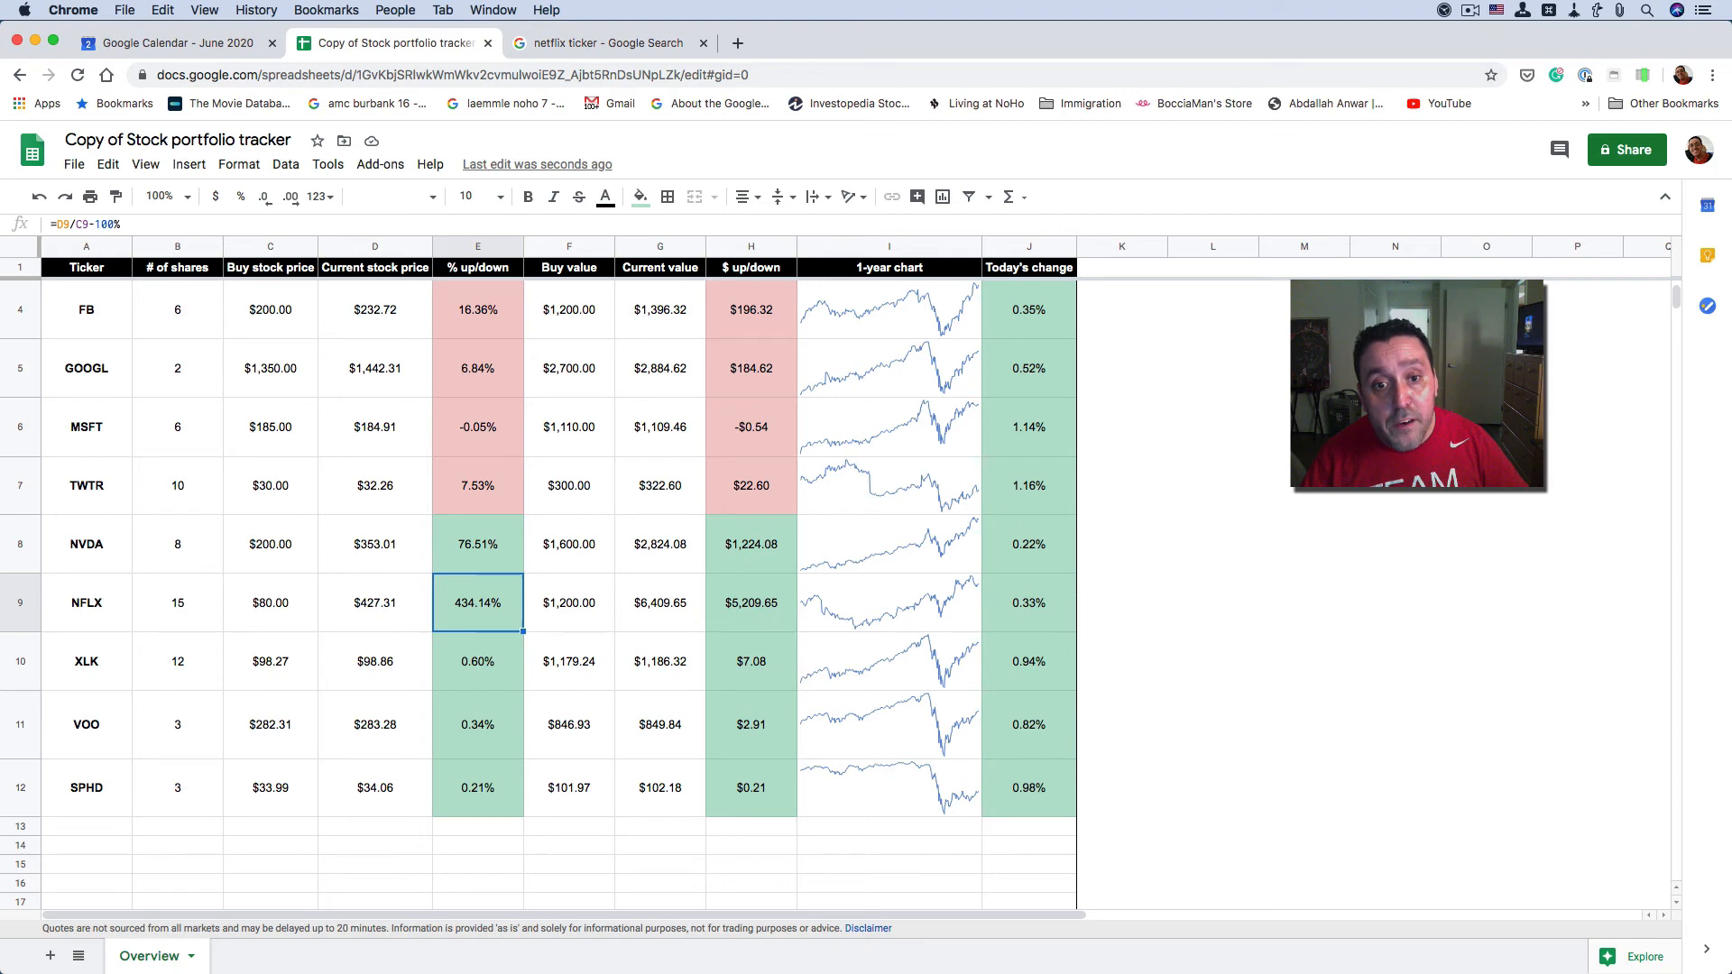
- Examine the formulas in NFLX's buy value, current value, $ up/down, 1-year chart and today's change cells
click(568, 603)
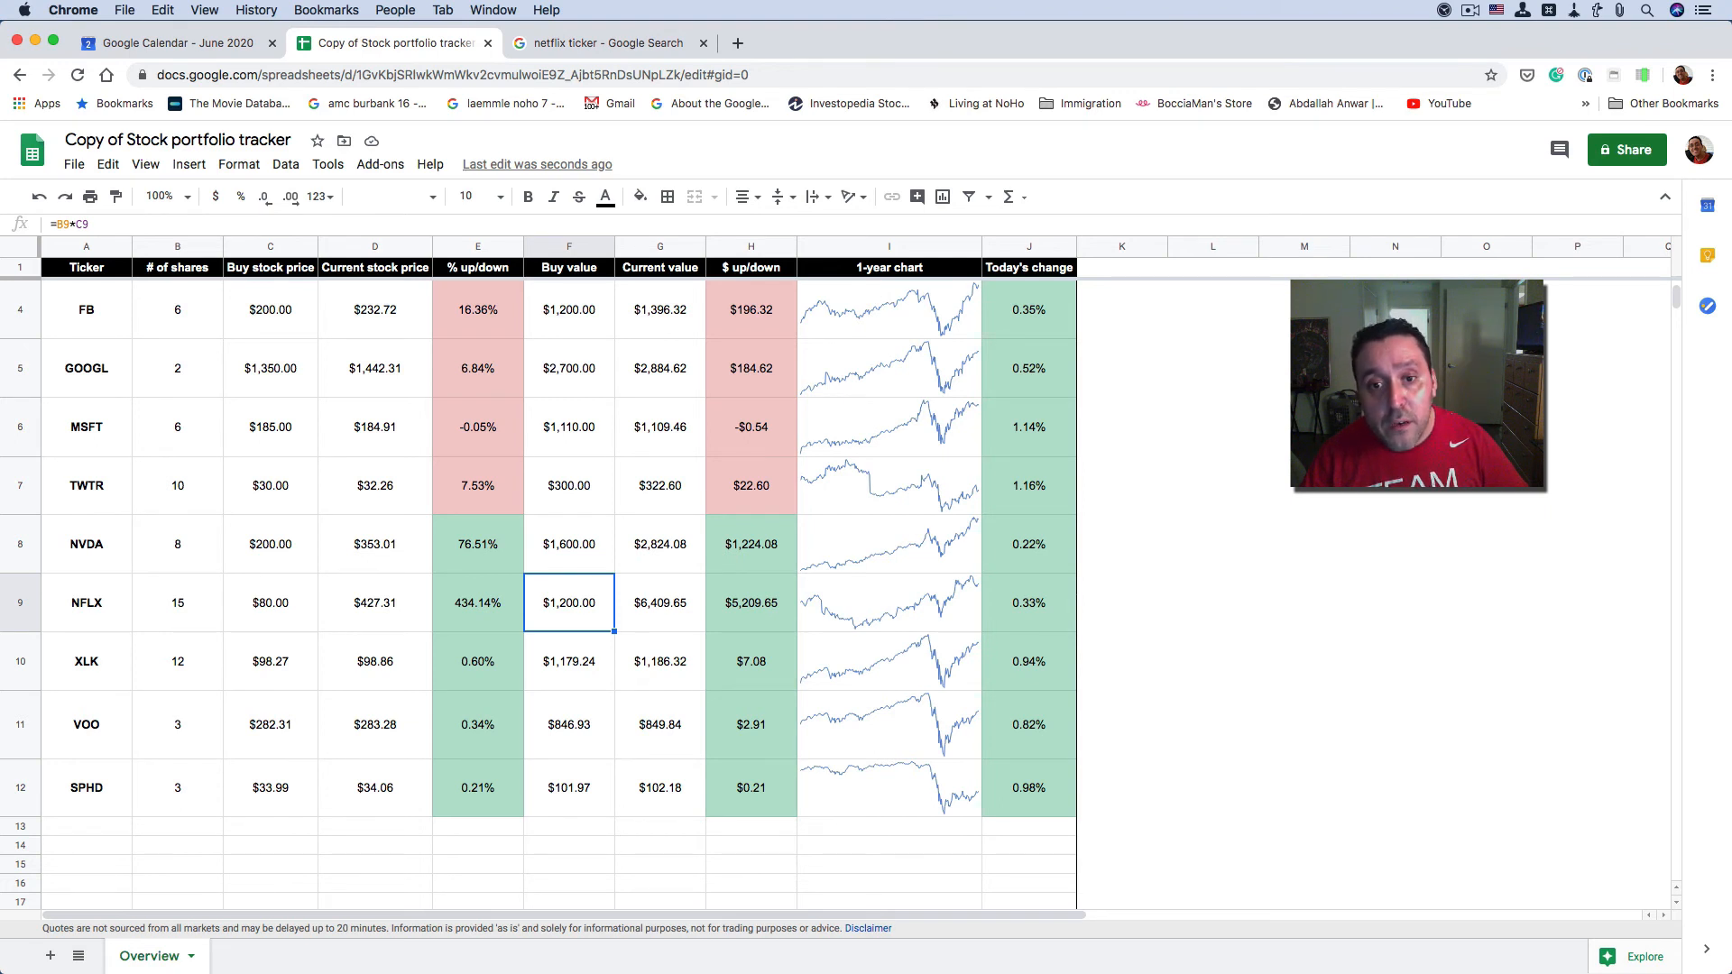
click(660, 602)
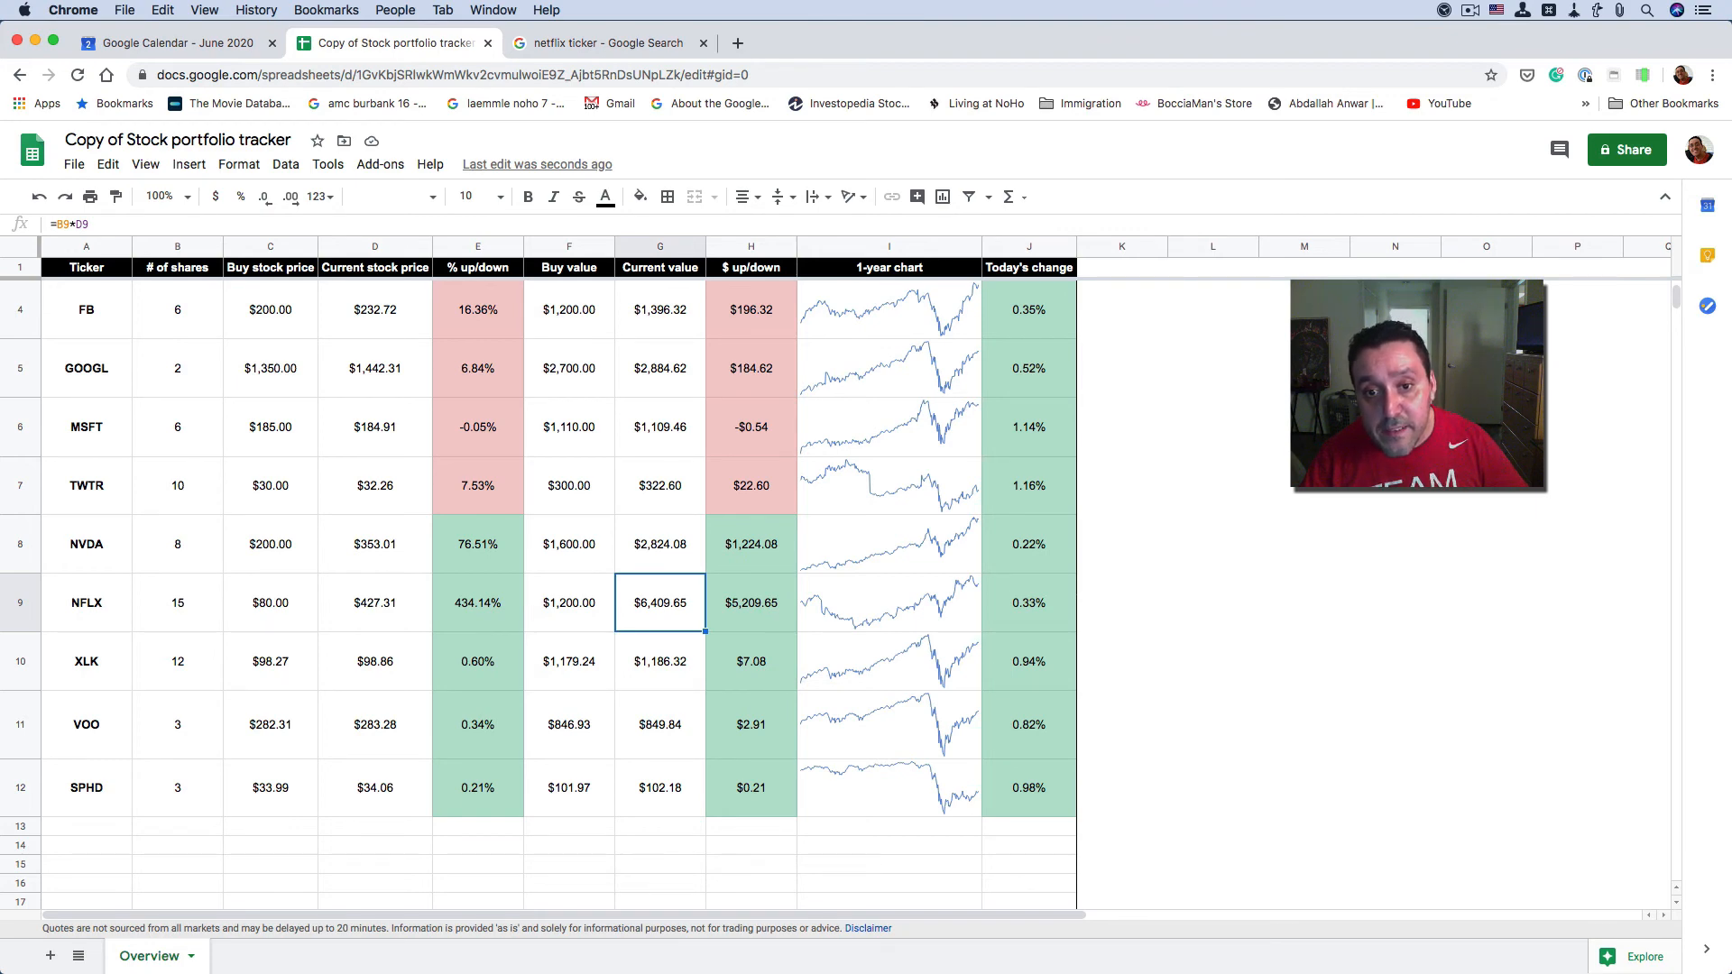
click(751, 603)
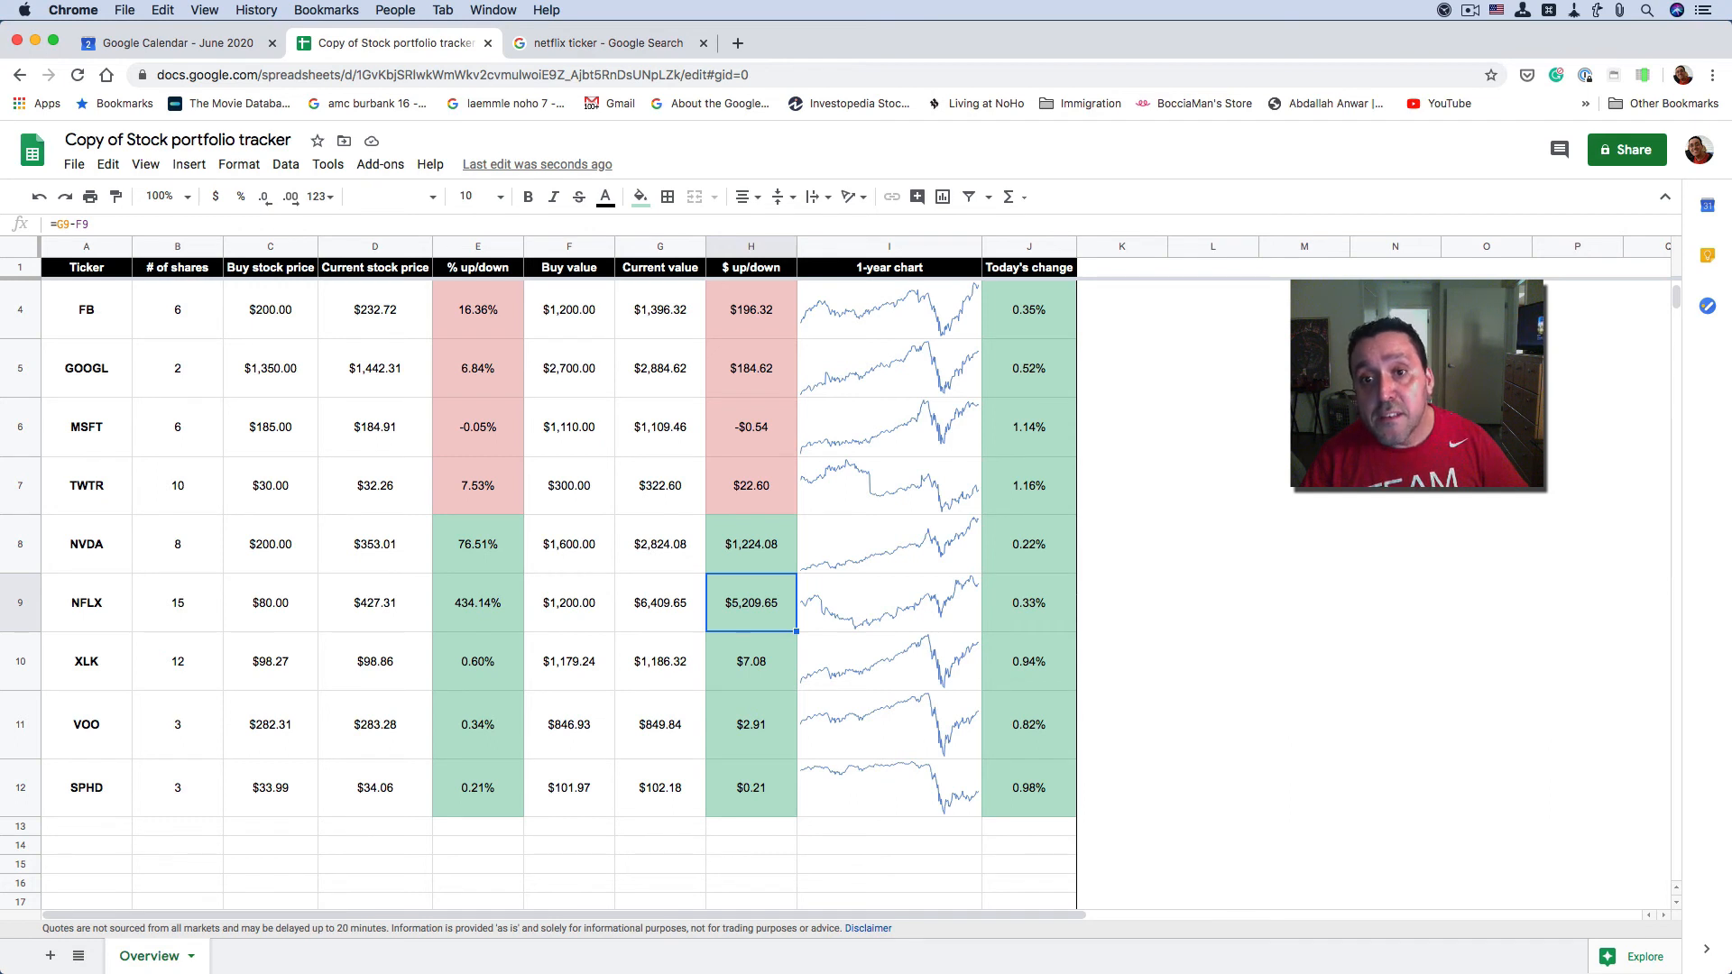
click(888, 603)
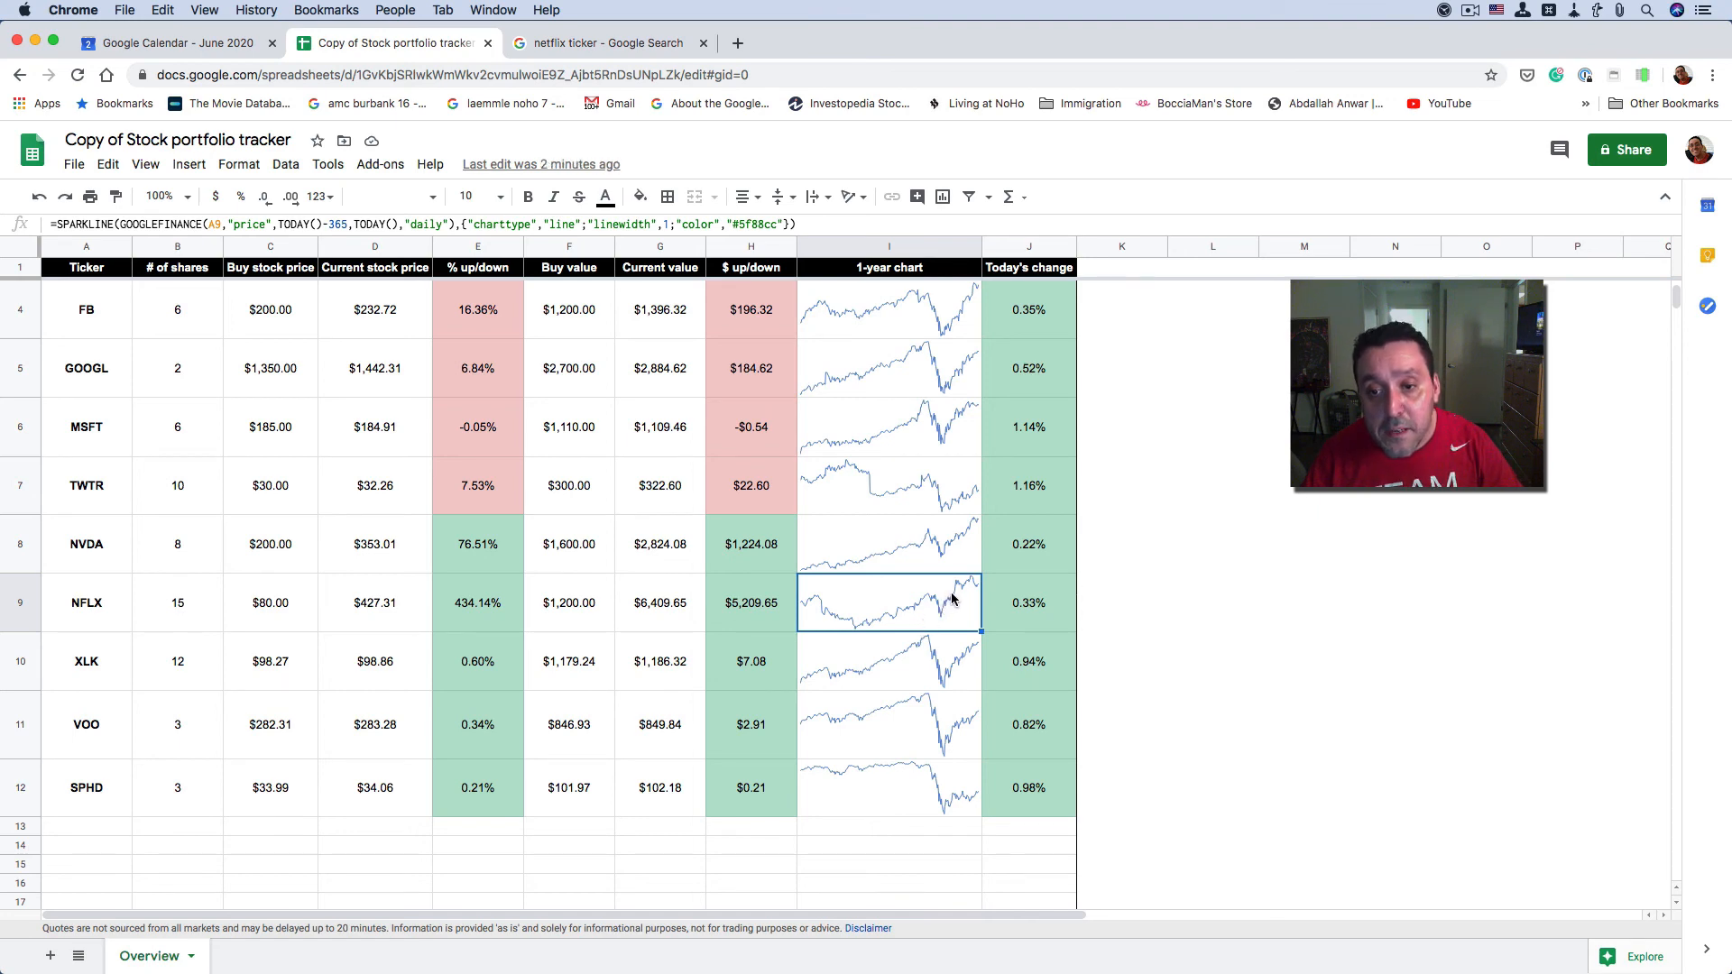
key(Right)
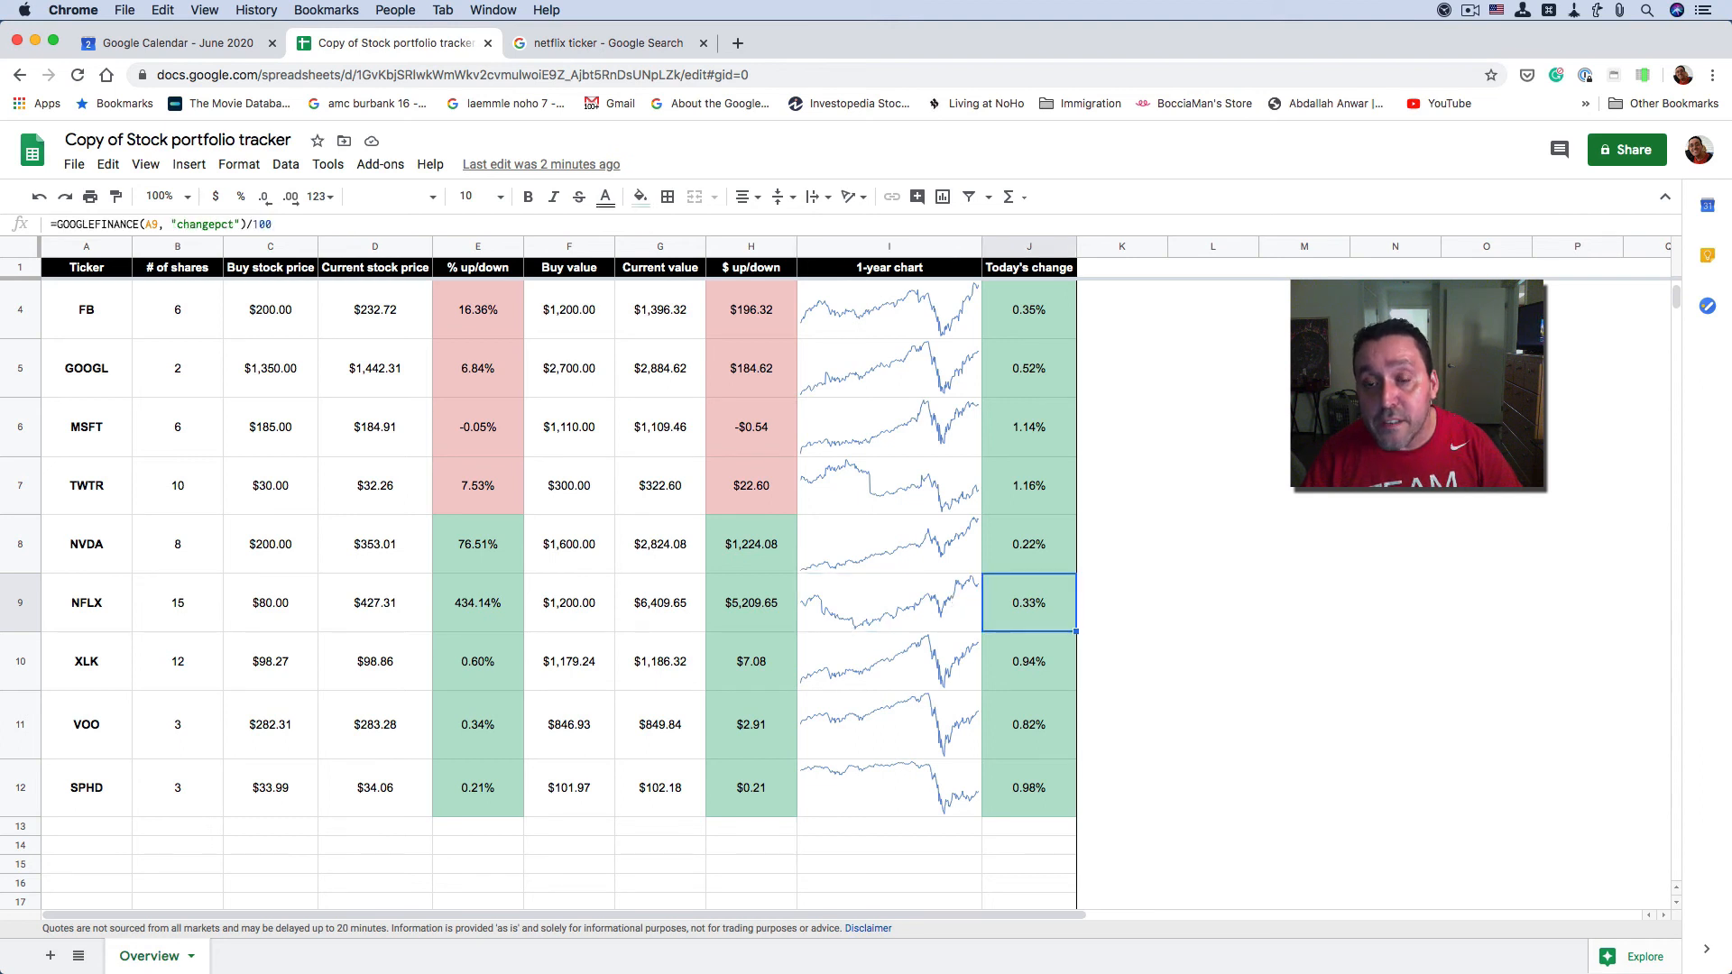
key(Left)
key(Right)
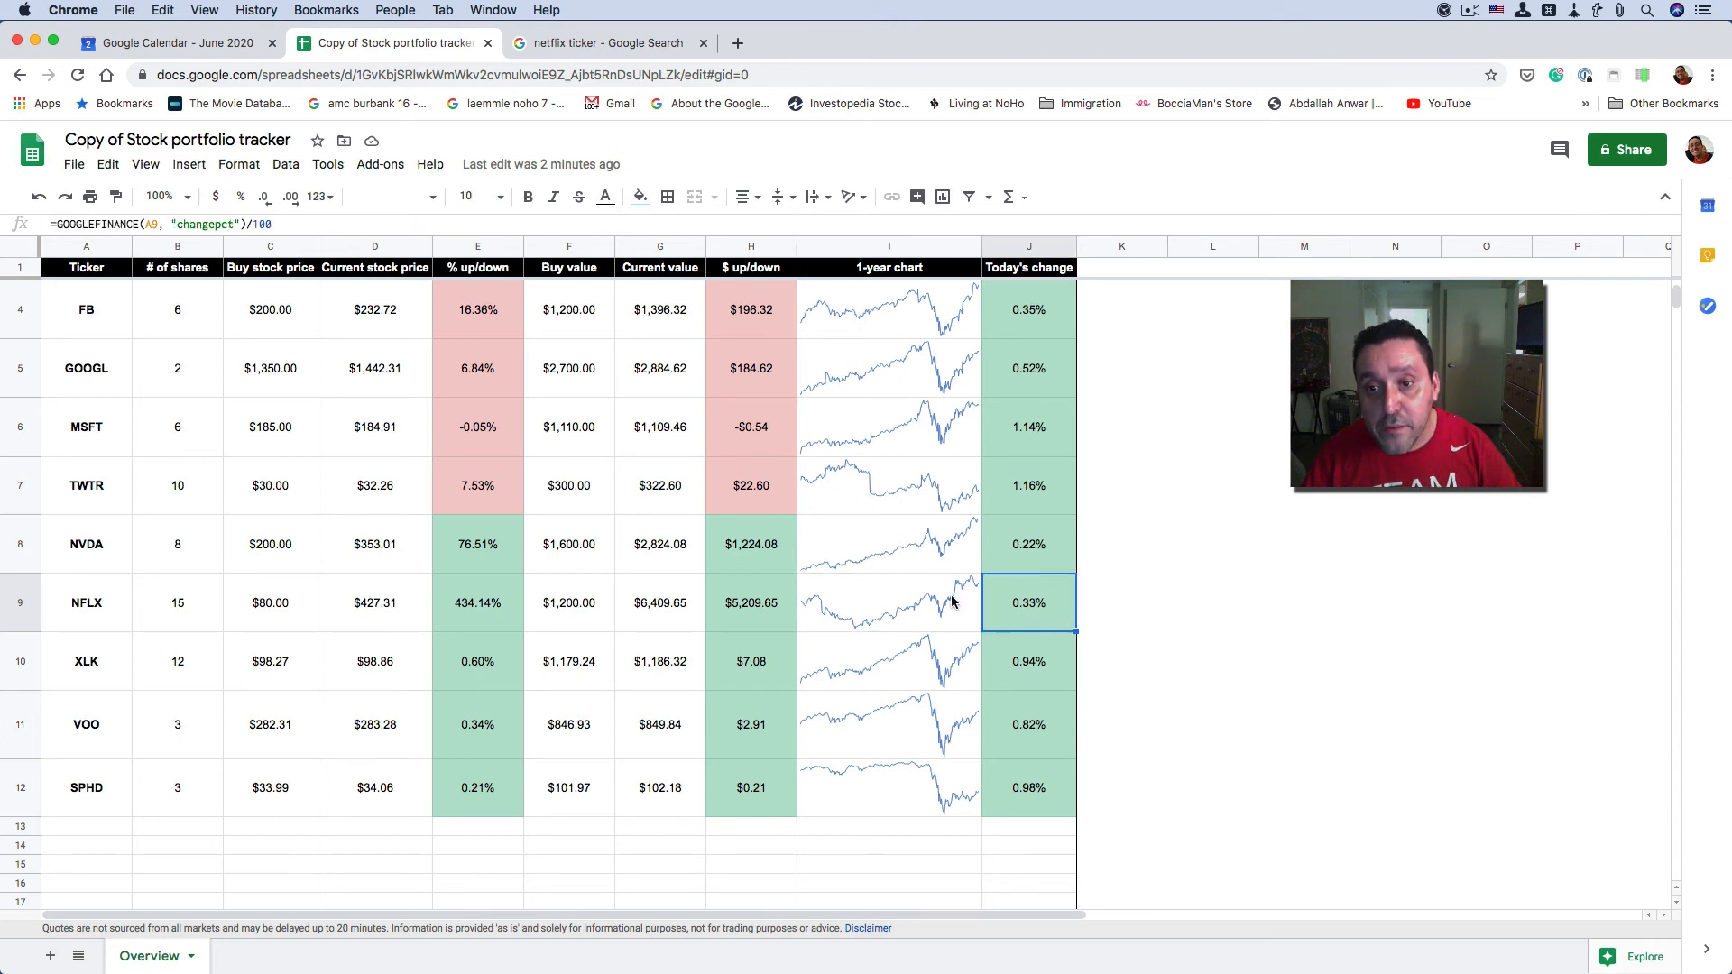